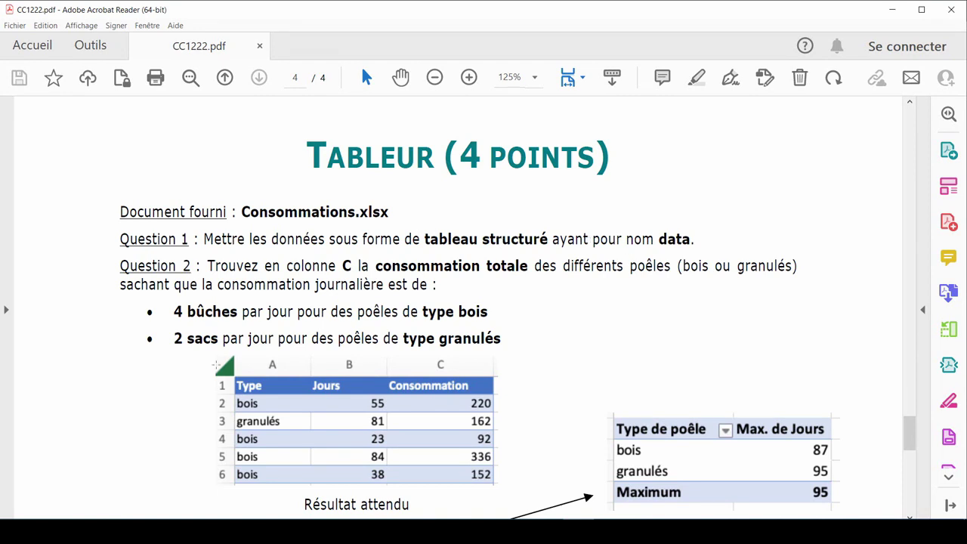
Switch from the exercise PDF to the Consommation.xlsx workbook in Excel.
key("alt+Tab")
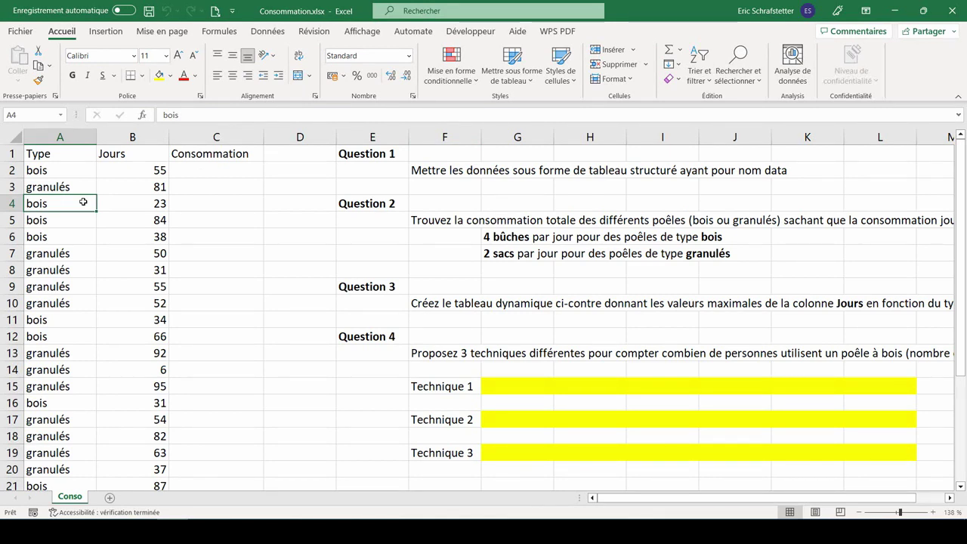
Format A1:C30 as a styled table with headers, name it data, and return to the PDF.
left_click(534, 73)
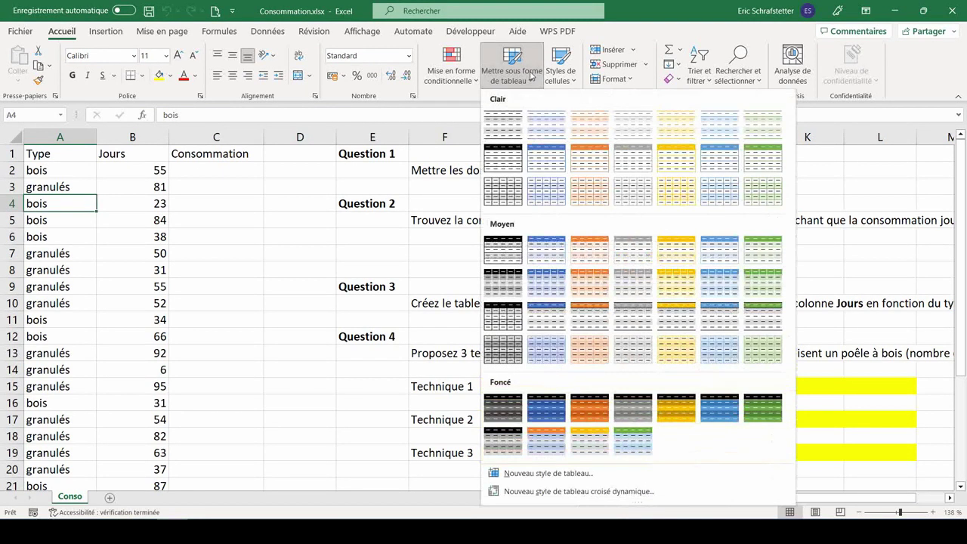
left_click(558, 264)
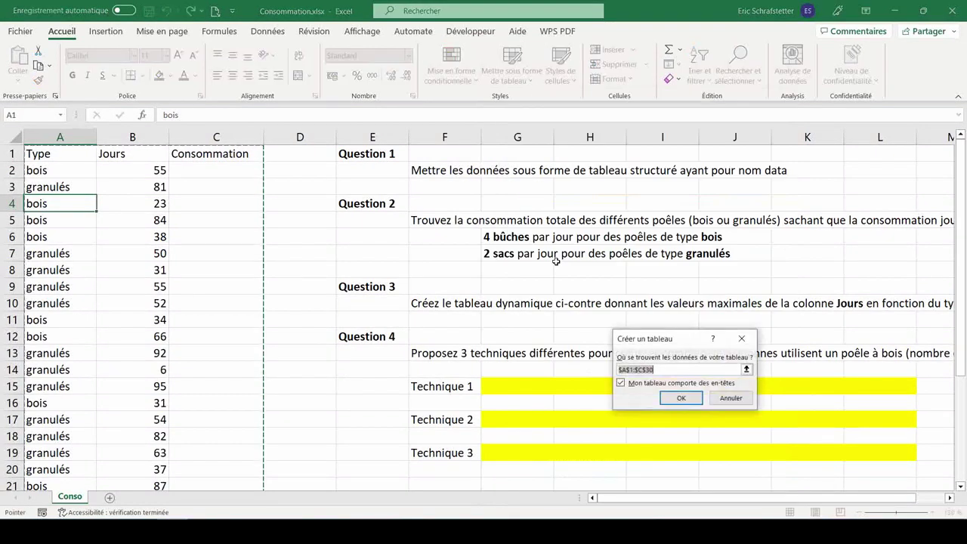
left_click(682, 400)
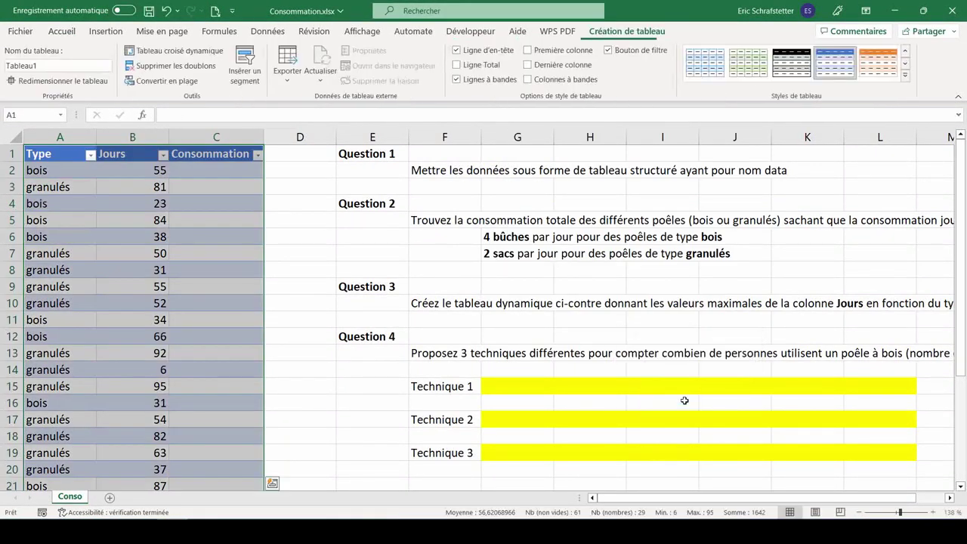
left_click(51, 67)
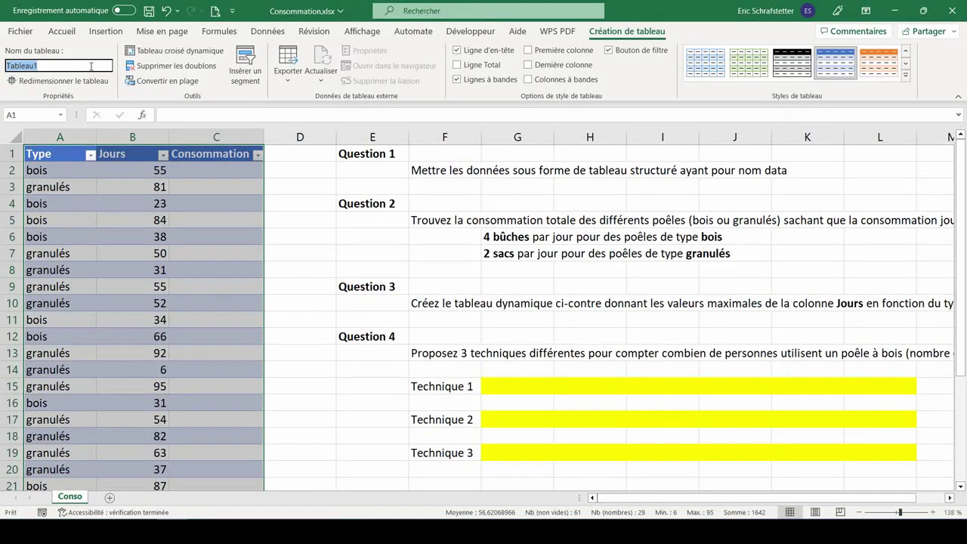
type("data")
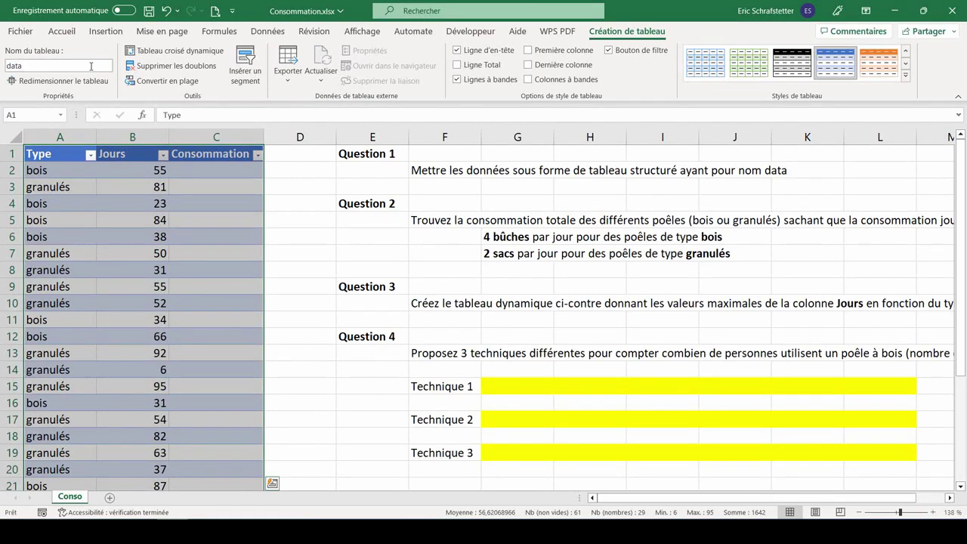
key("alt+Tab")
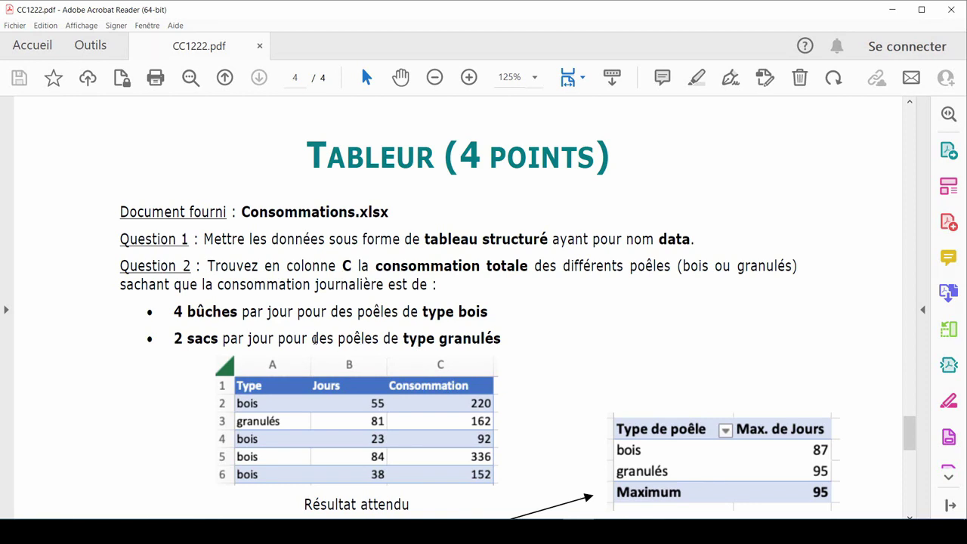
Scroll to read Question 2's expected consumption results, then go back to Excel.
scroll(286, 333, "down", 2)
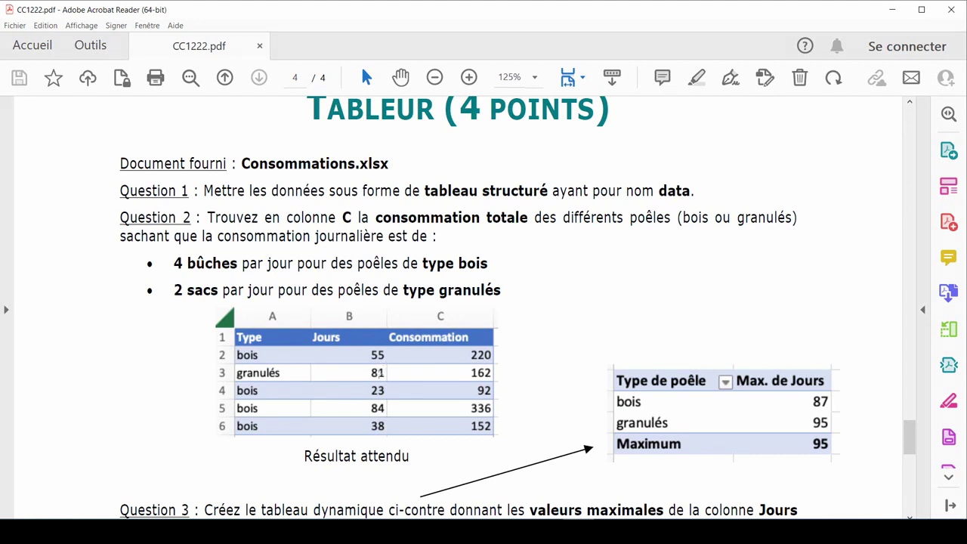
key("alt+Tab")
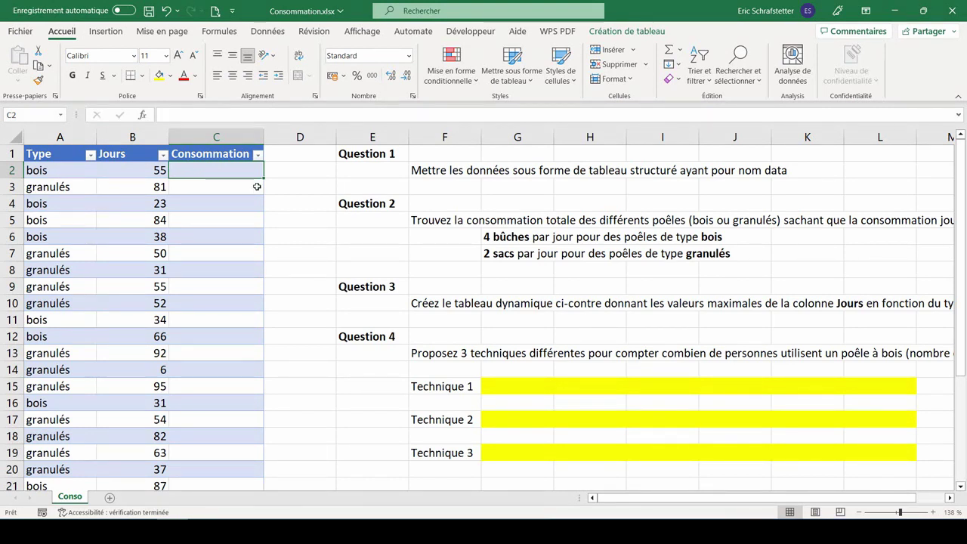
type("=")
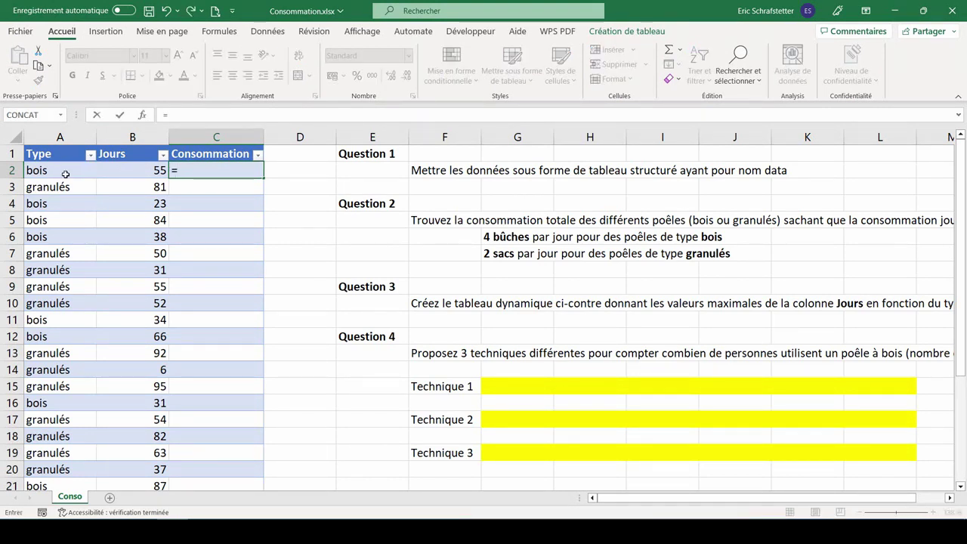
left_click(66, 174)
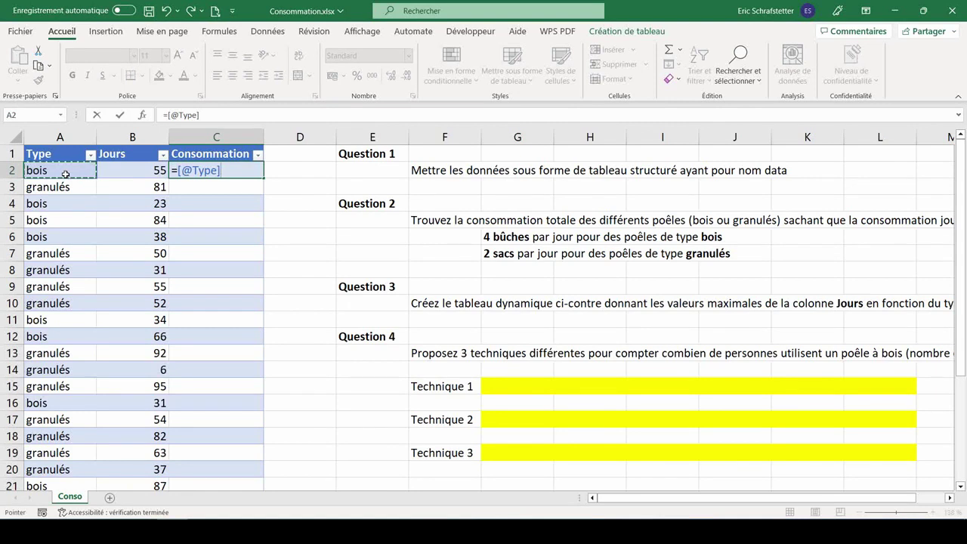
type("=\"")
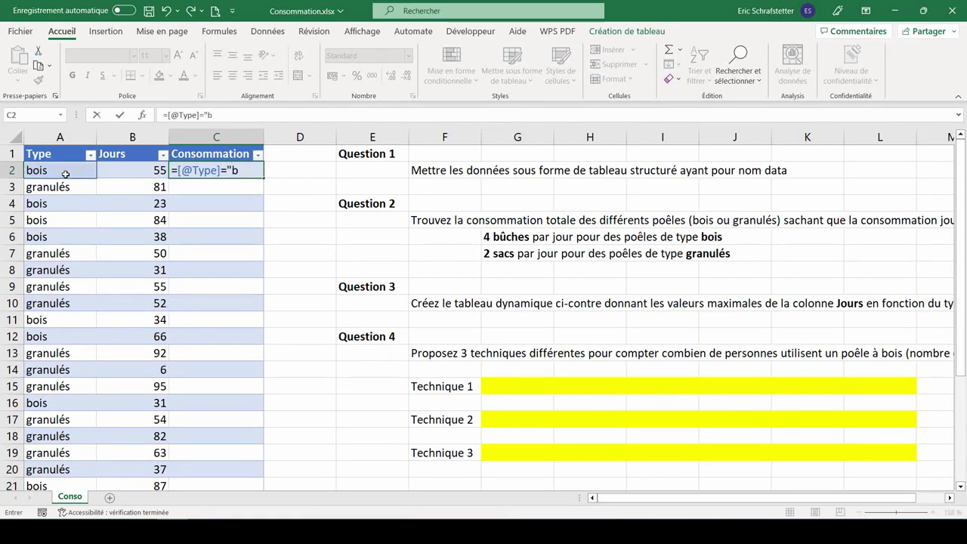
type("bois")
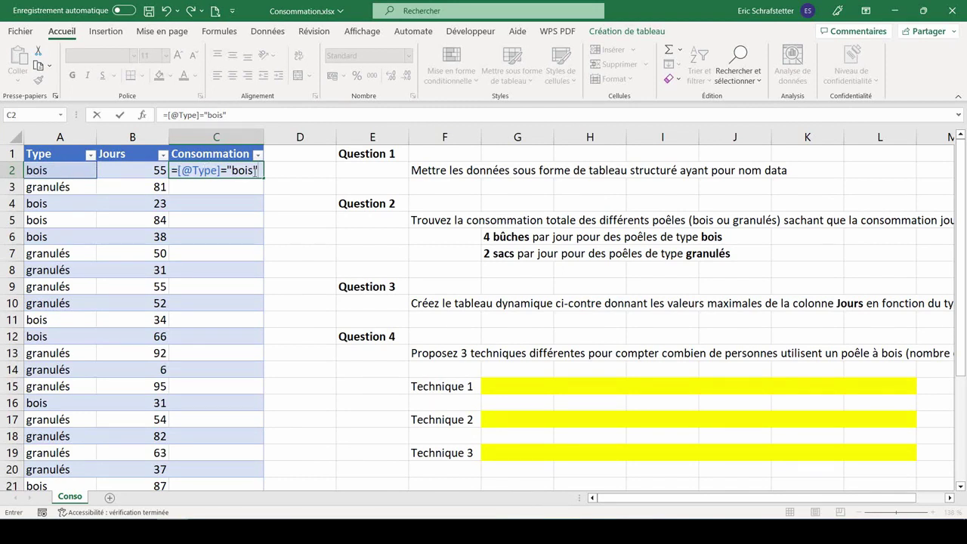
key("ctrl+Return")
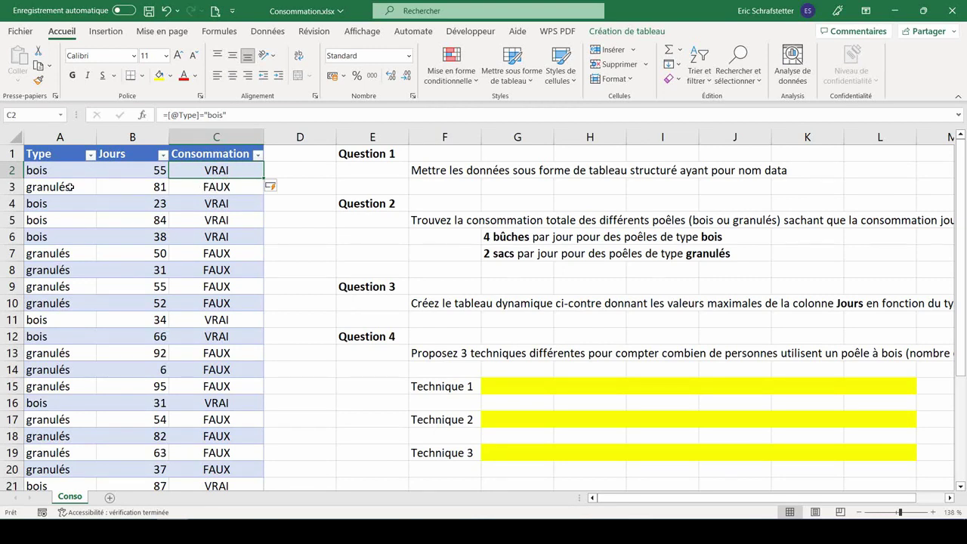
key("Delete")
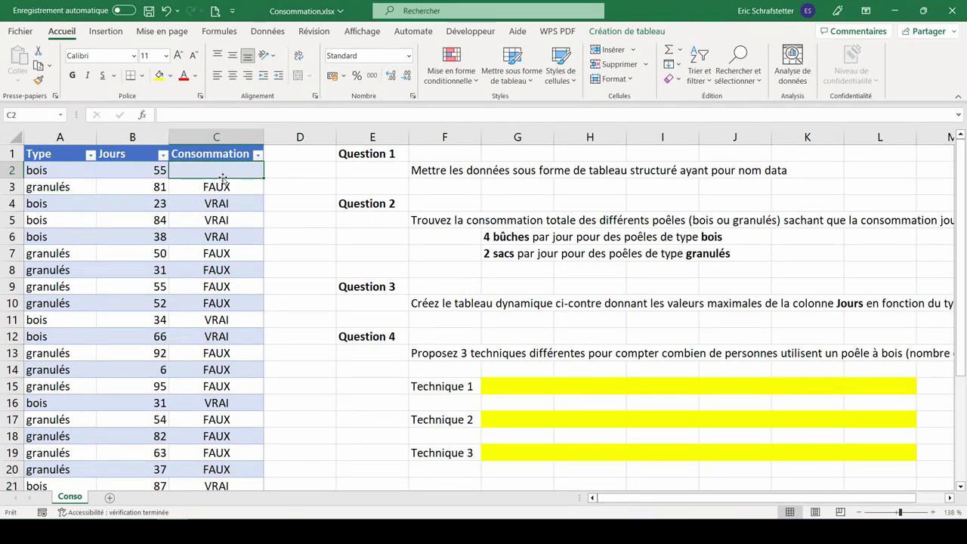
left_click(219, 31)
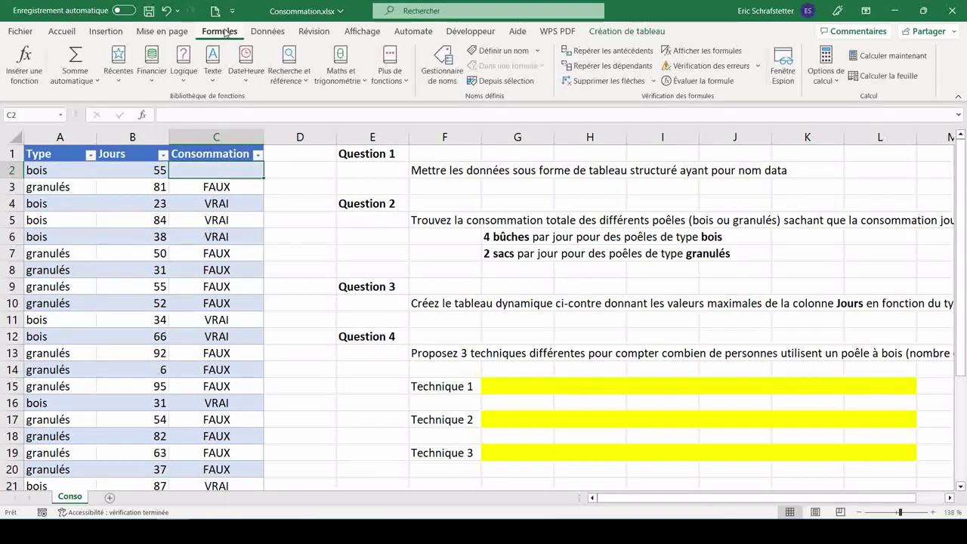
left_click(184, 68)
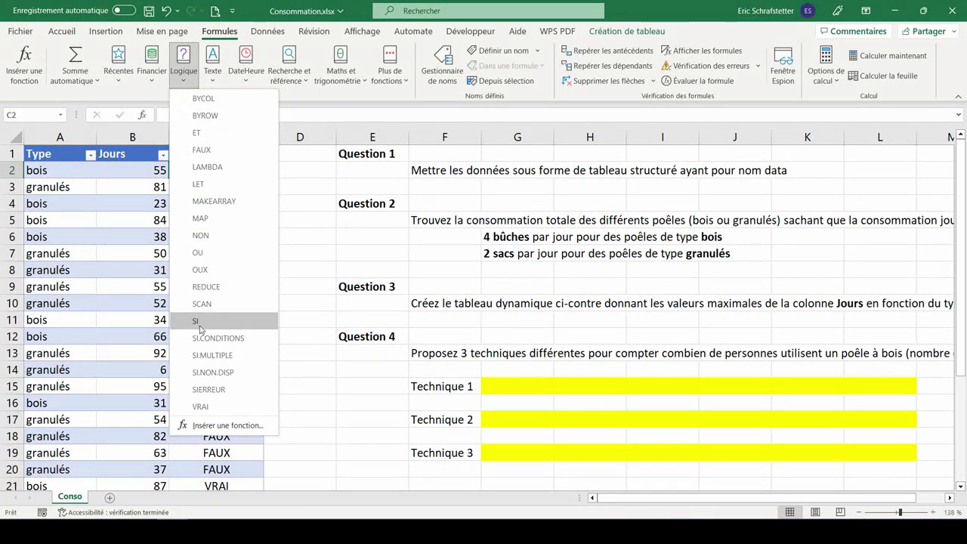
left_click(198, 320)
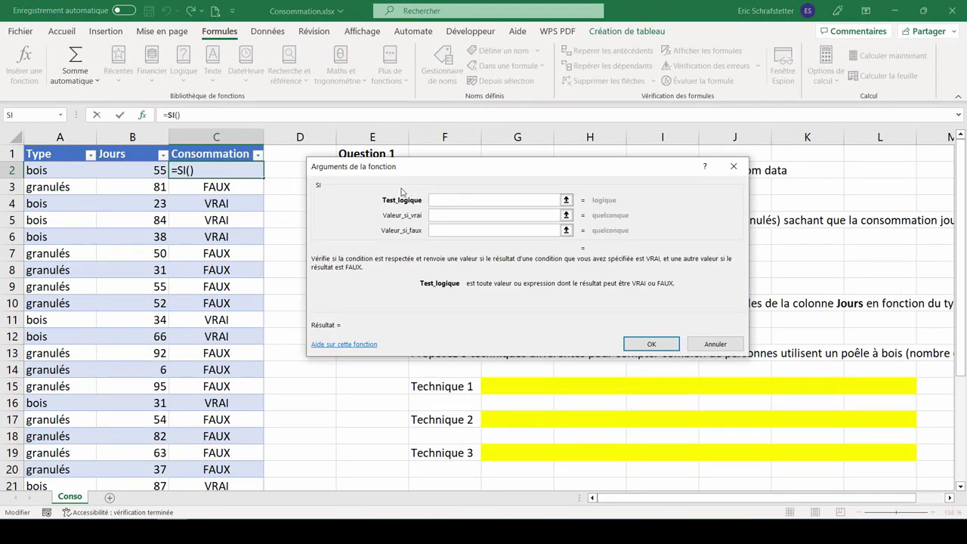
left_click(54, 173)
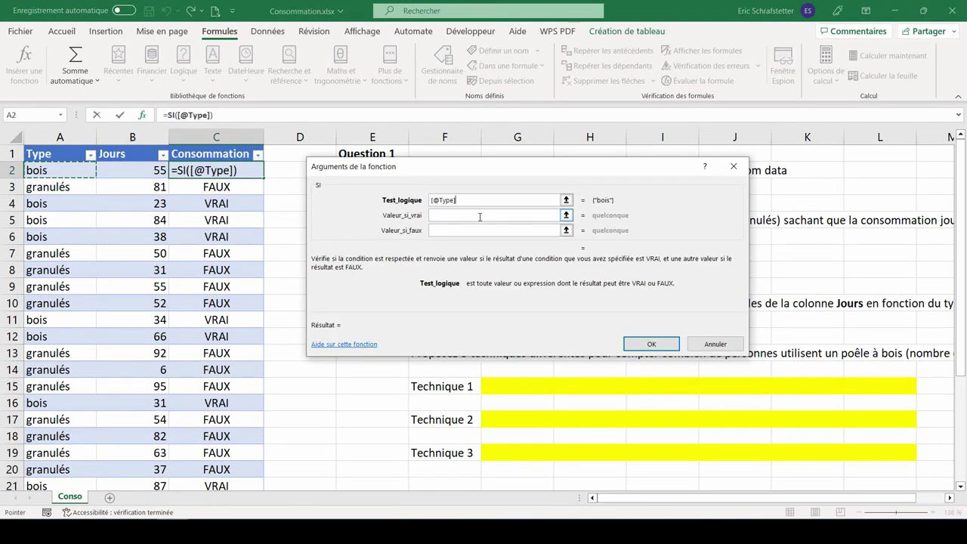
type("=\"bois")
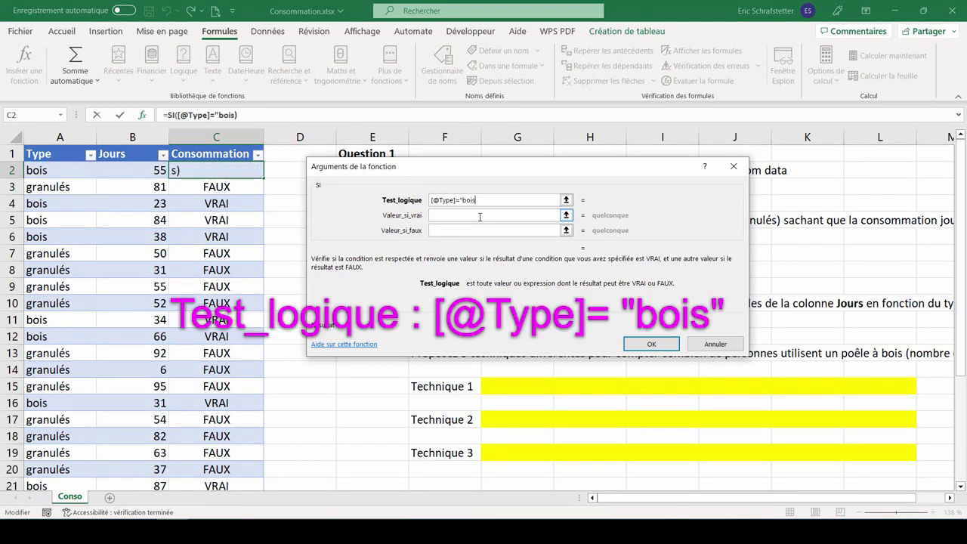
type("\"")
left_click(474, 217)
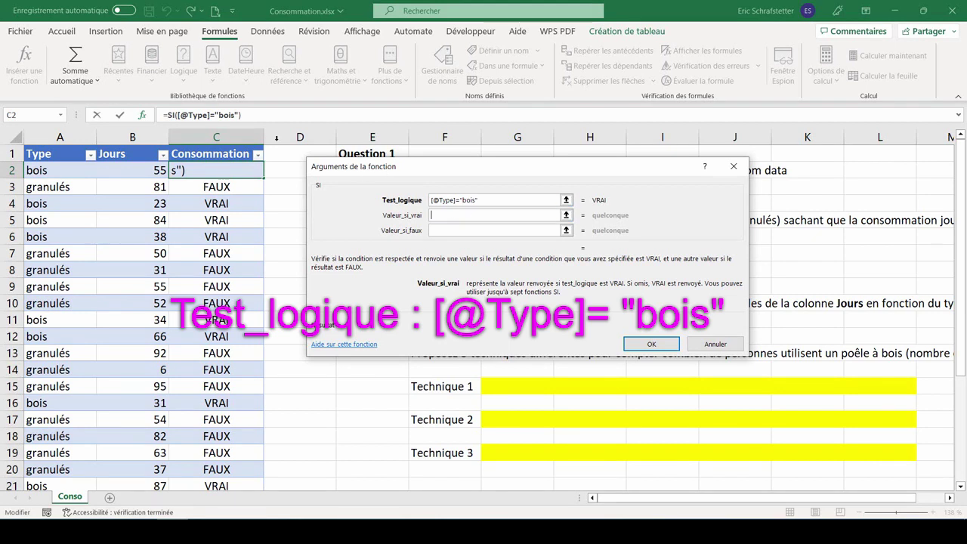
left_click(120, 171)
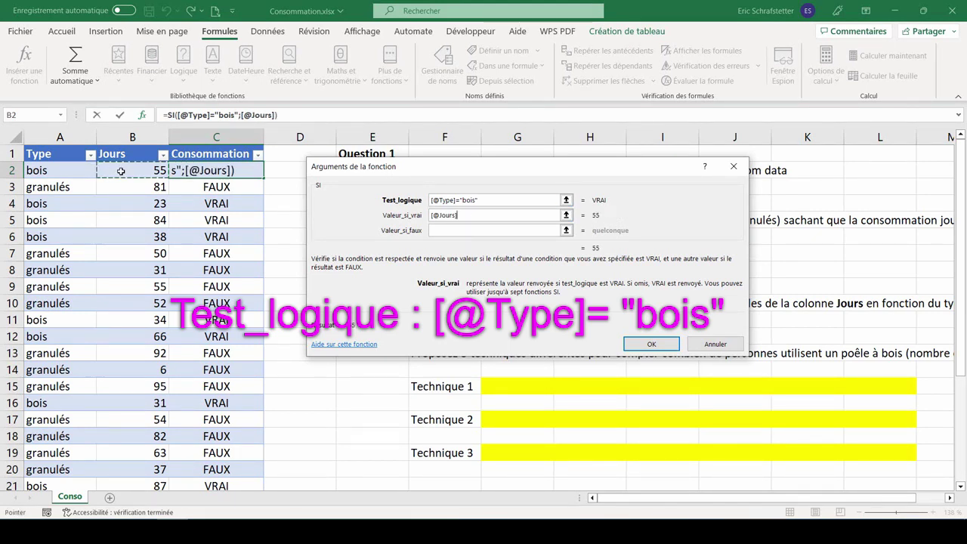
type("*4")
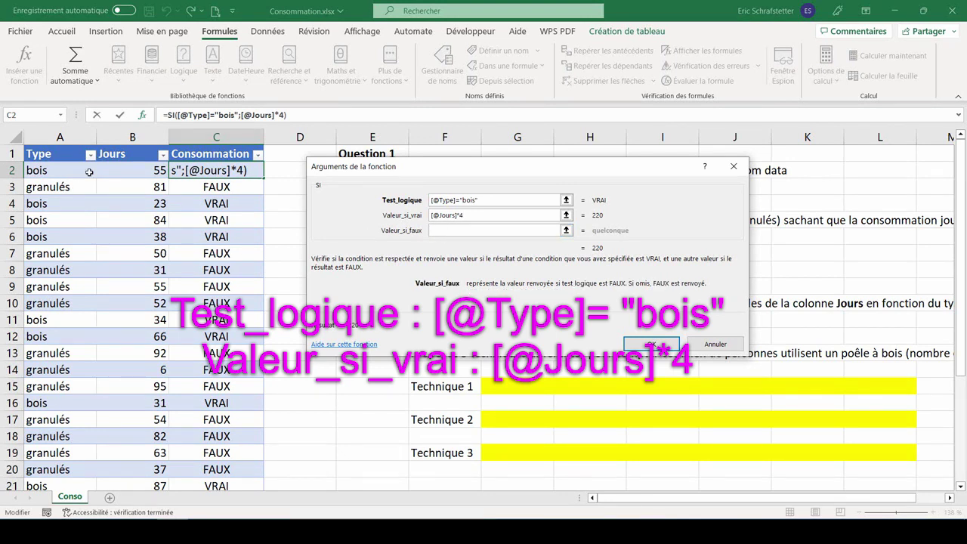
left_click(121, 170)
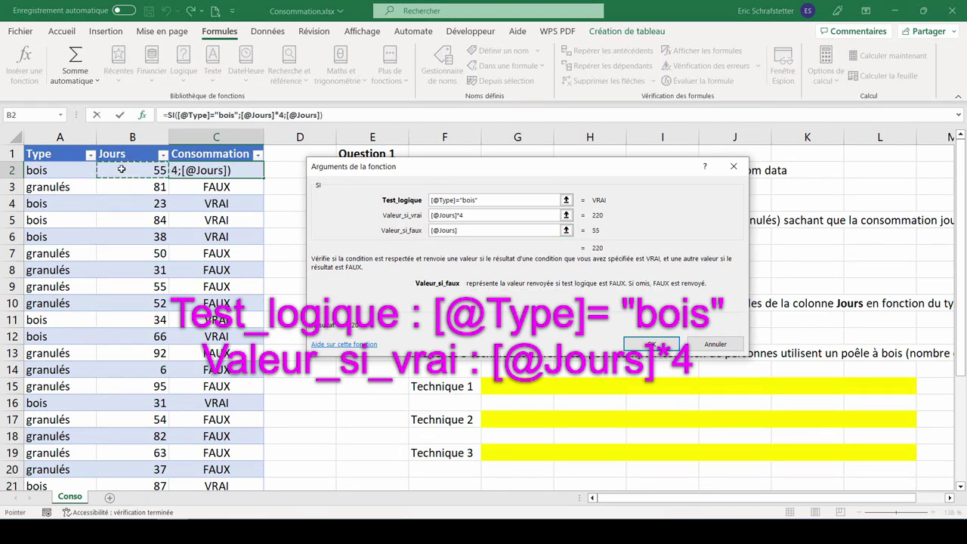
type("*2")
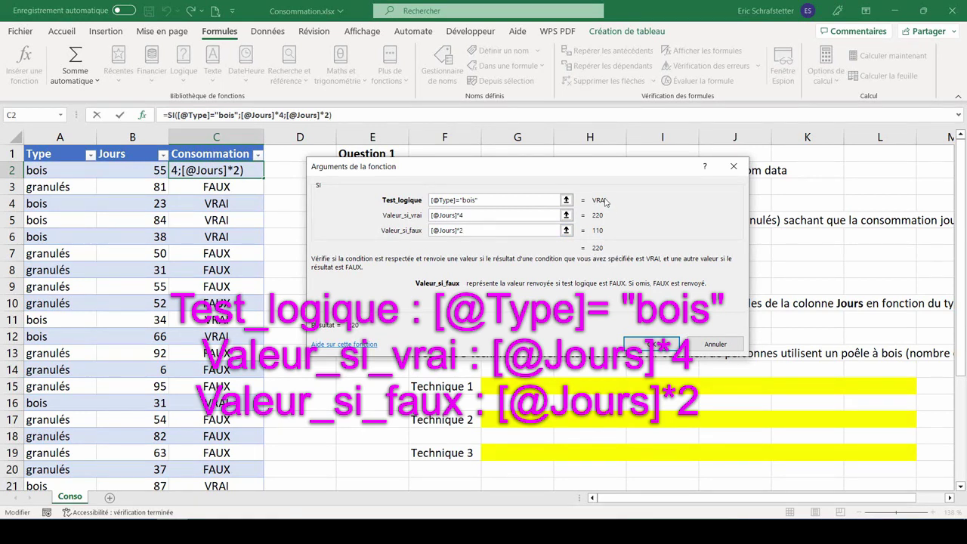
left_click(649, 343)
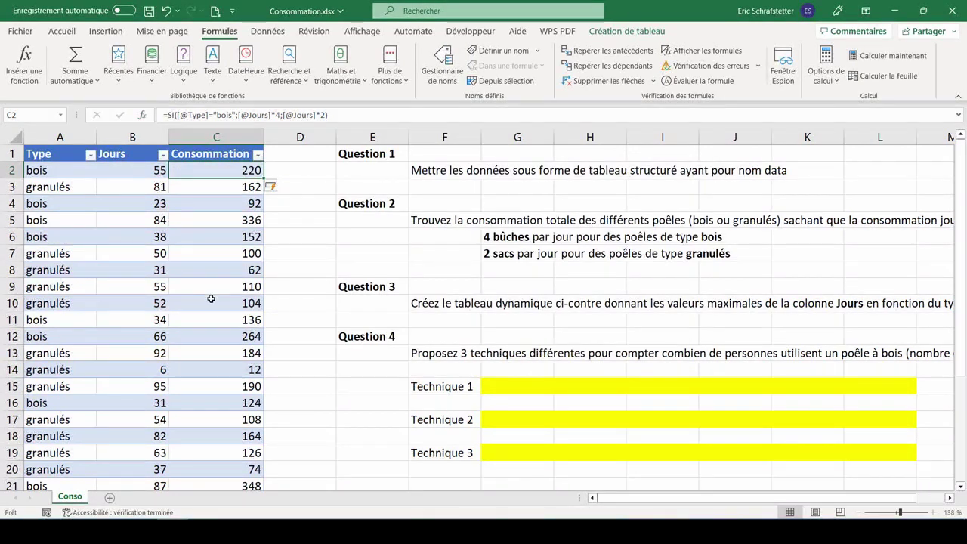
key("alt+Tab")
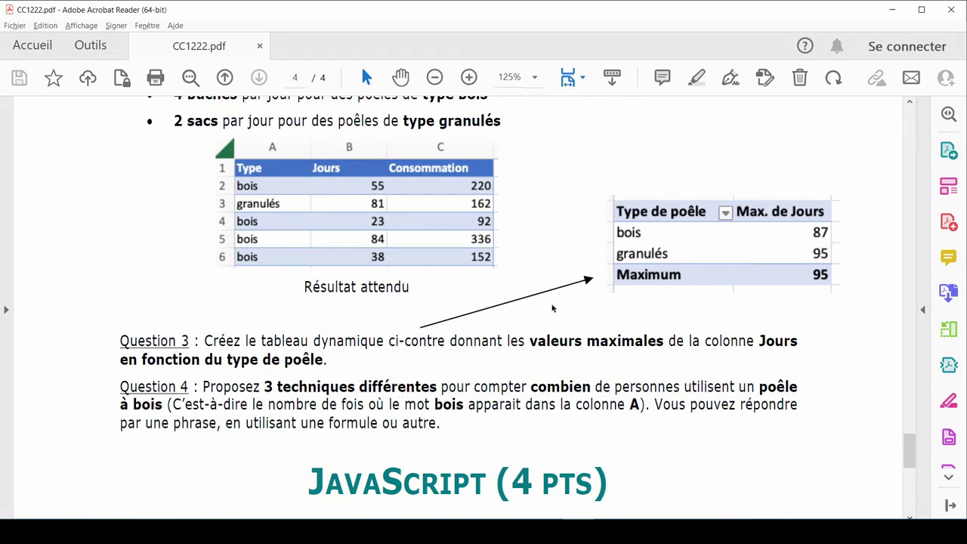
key("alt+Tab")
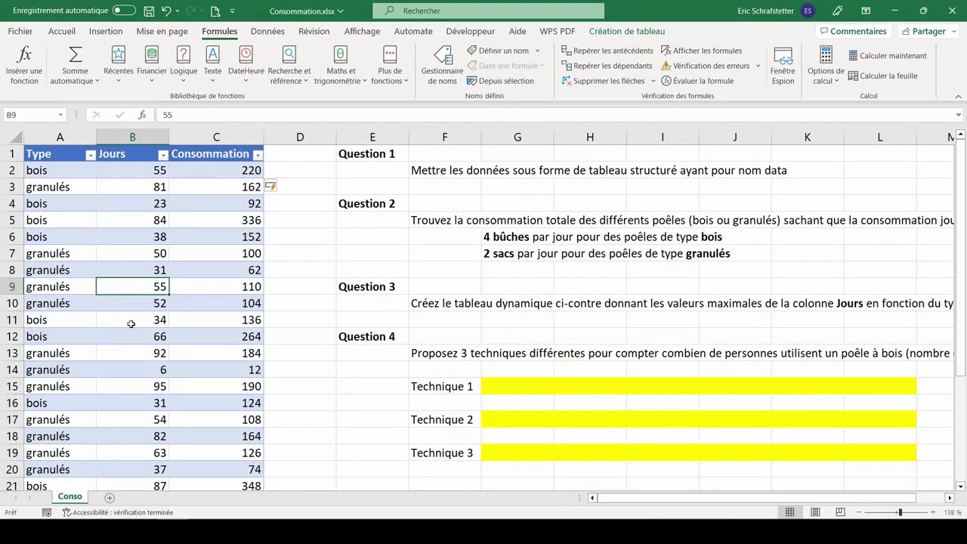
Create a pivot table from the data table on a new sheet.
left_click(106, 31)
left_click(32, 56)
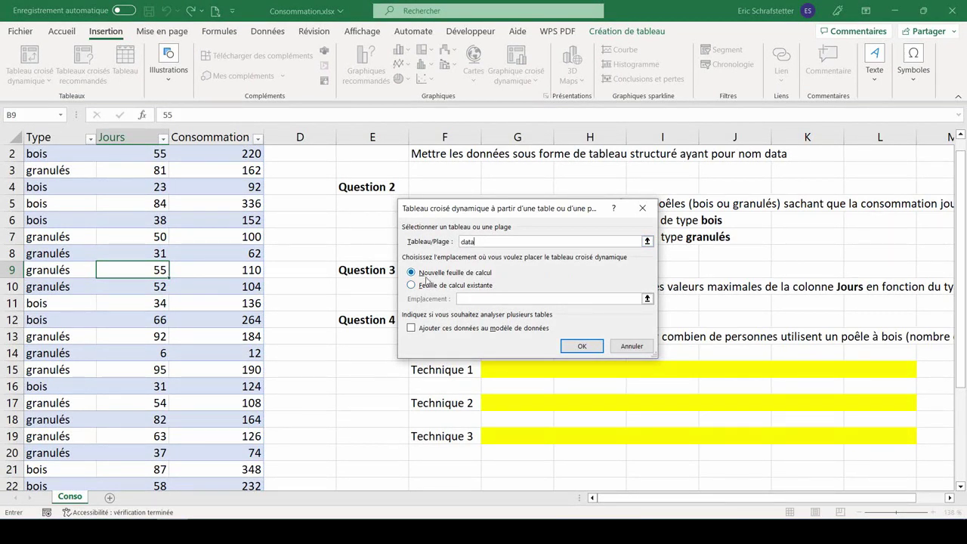
left_click(582, 345)
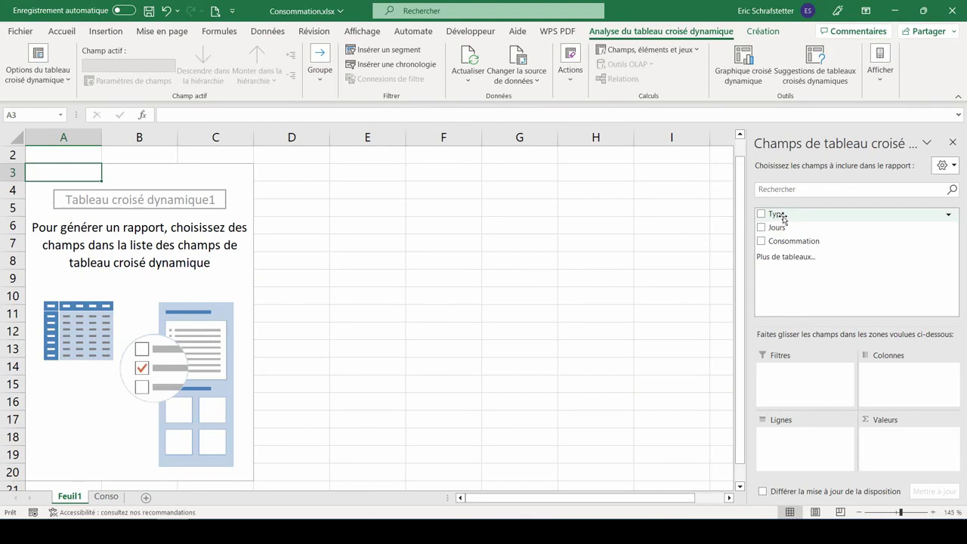
Put Type in the pivot's rows and Jours in its values (790 bois, 852 granulés).
left_click_drag(781, 218, 804, 449)
scroll(71, 231, "up", 5, "ctrl")
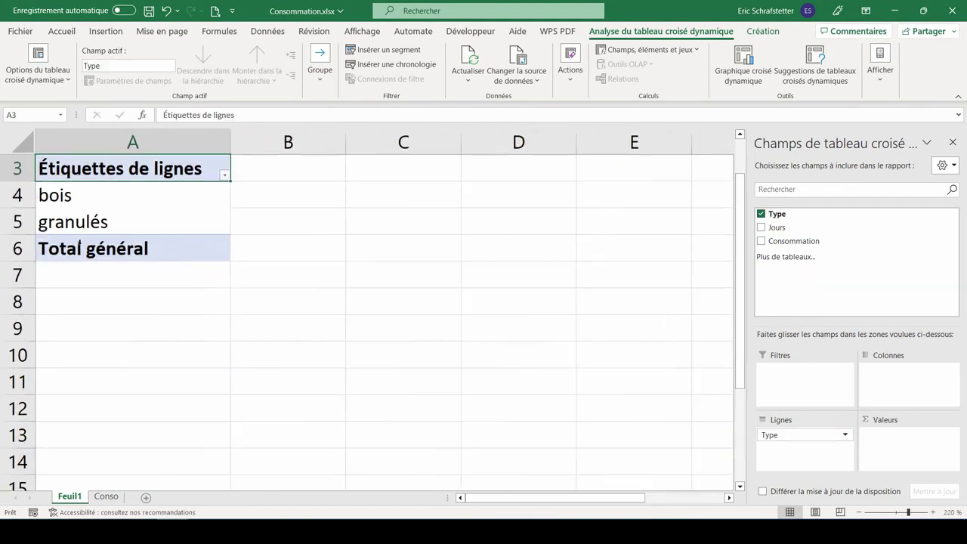
scroll(80, 247, "up", 1)
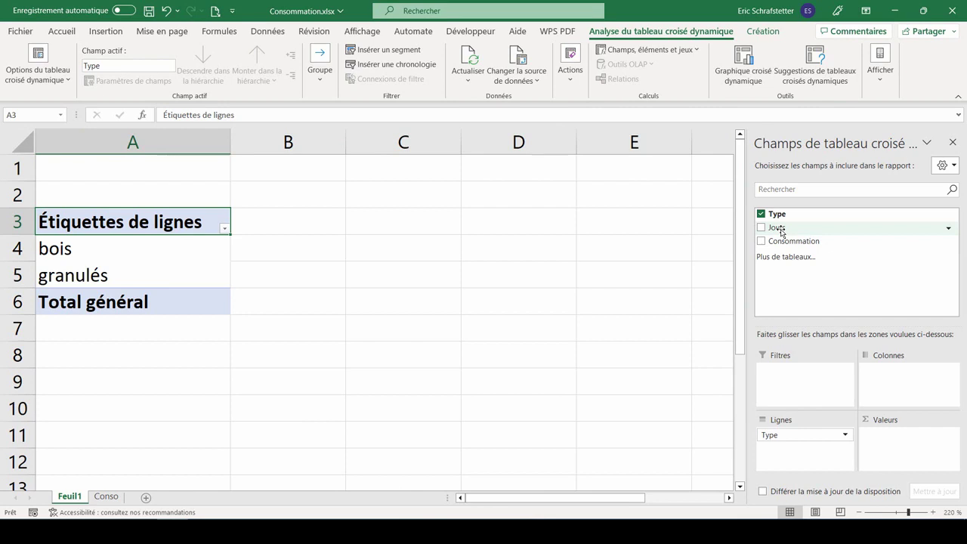
left_click_drag(781, 231, 892, 440)
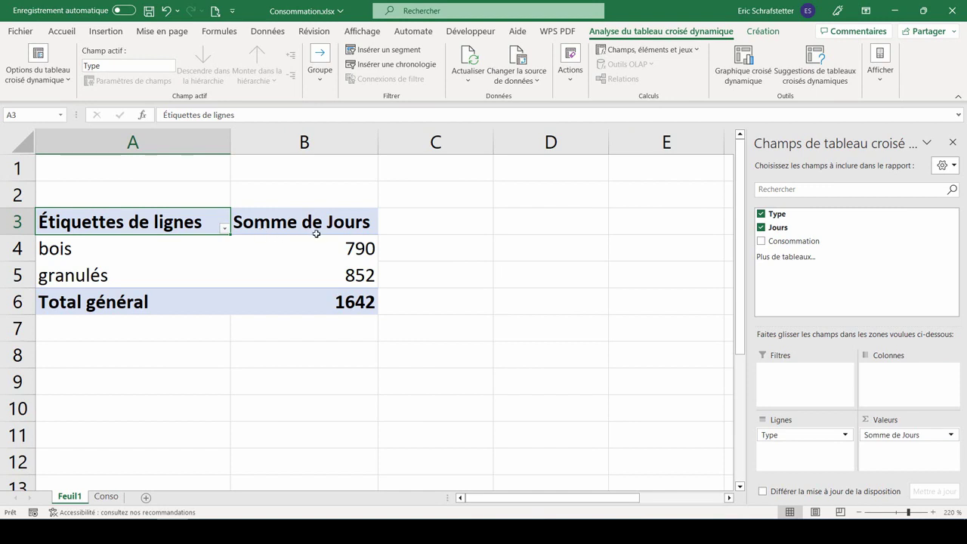
mouse_move(320, 246)
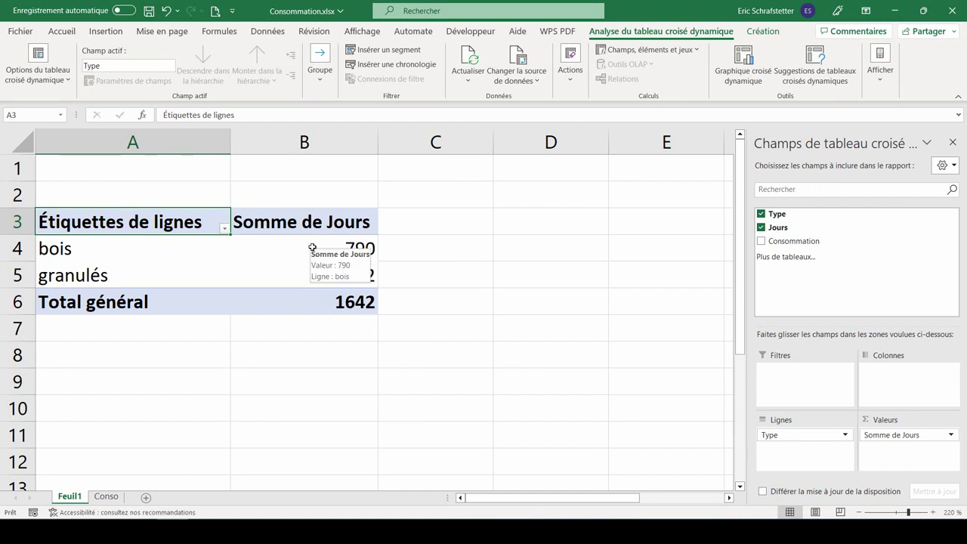
right_click(323, 243)
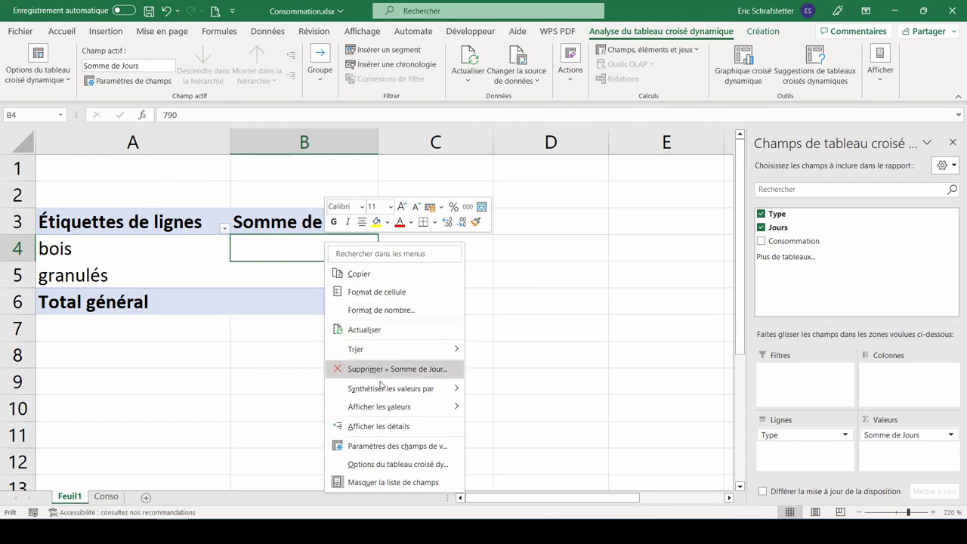
Summarize Jours by Max (87 bois, 95 granulés), check the value field settings, and return to Conso.
mouse_move(394, 390)
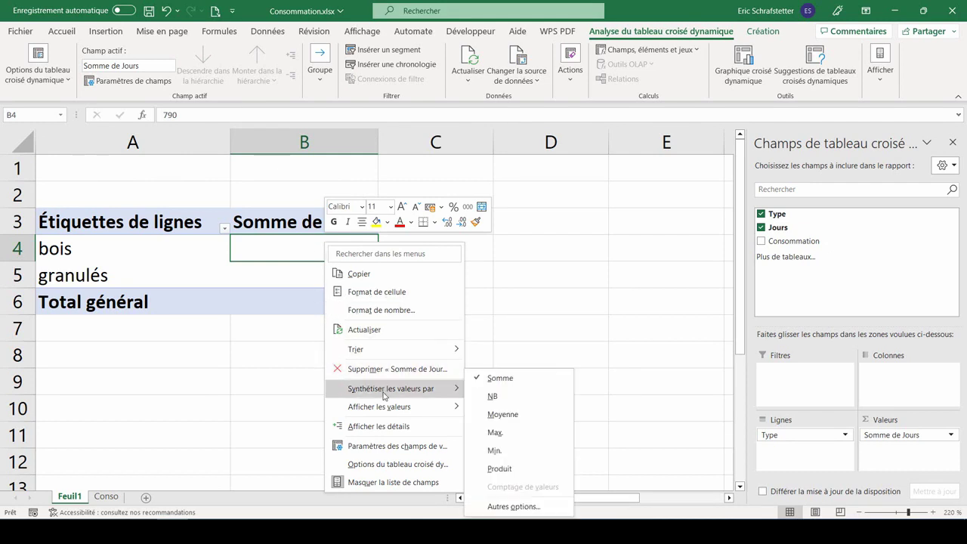
left_click(499, 435)
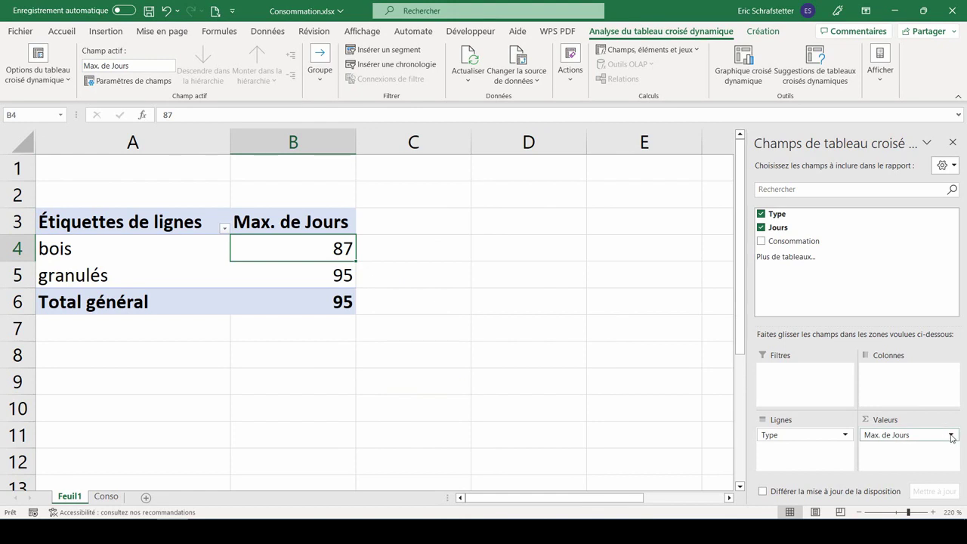
left_click(950, 436)
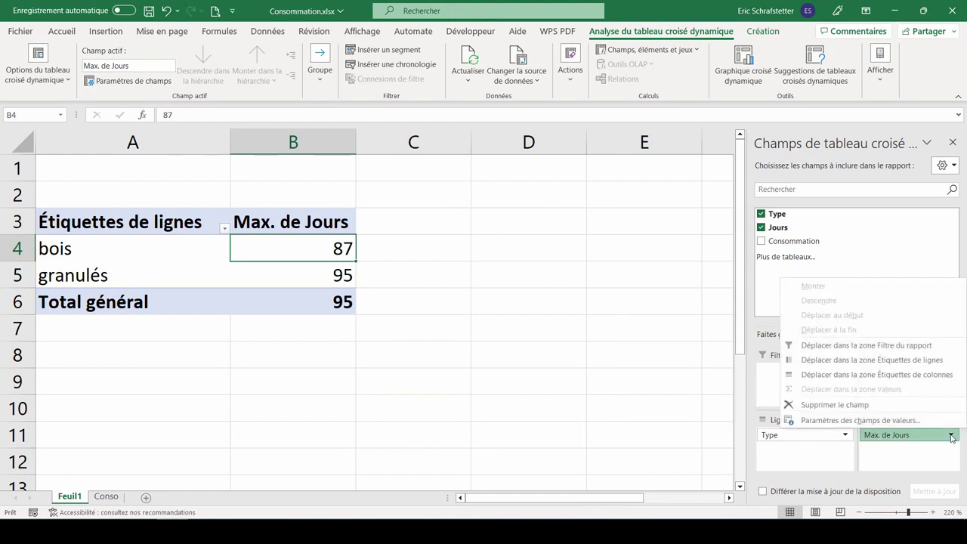
left_click(810, 421)
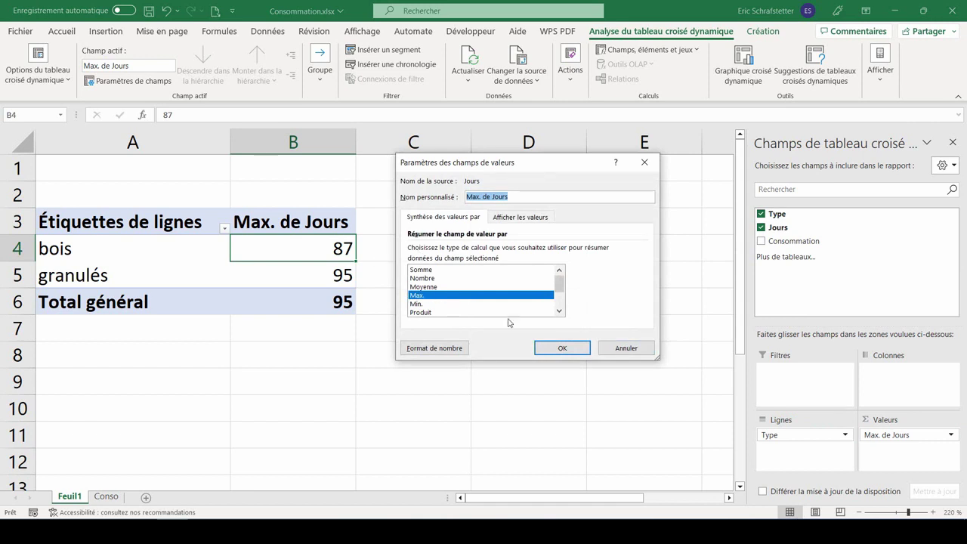
left_click(577, 345)
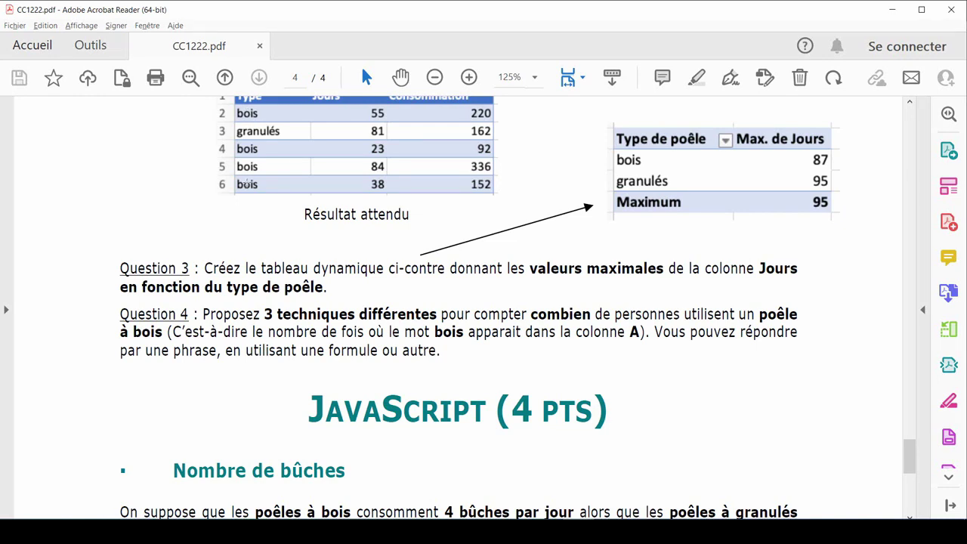
key("alt+Tab")
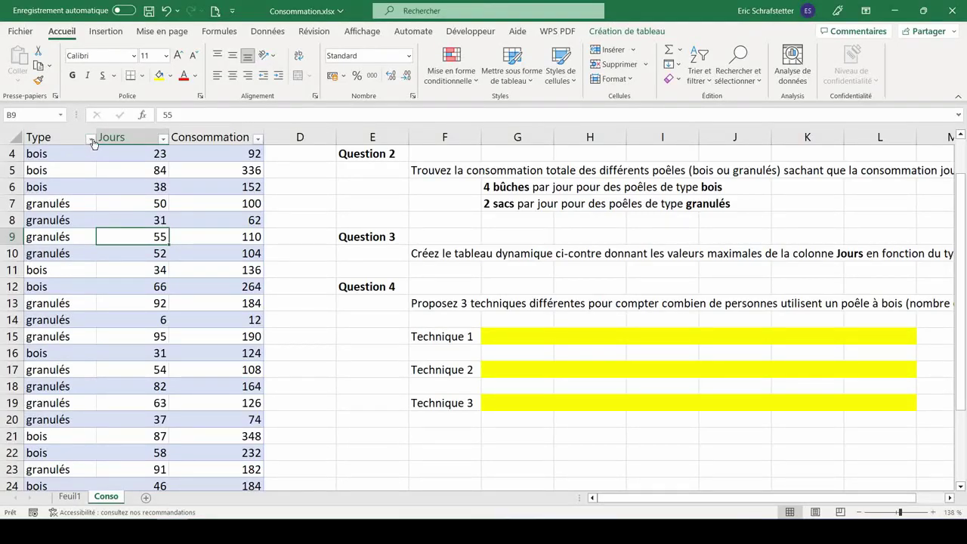
Filter the Type column to show only bois rows, then clear the filter.
left_click(92, 139)
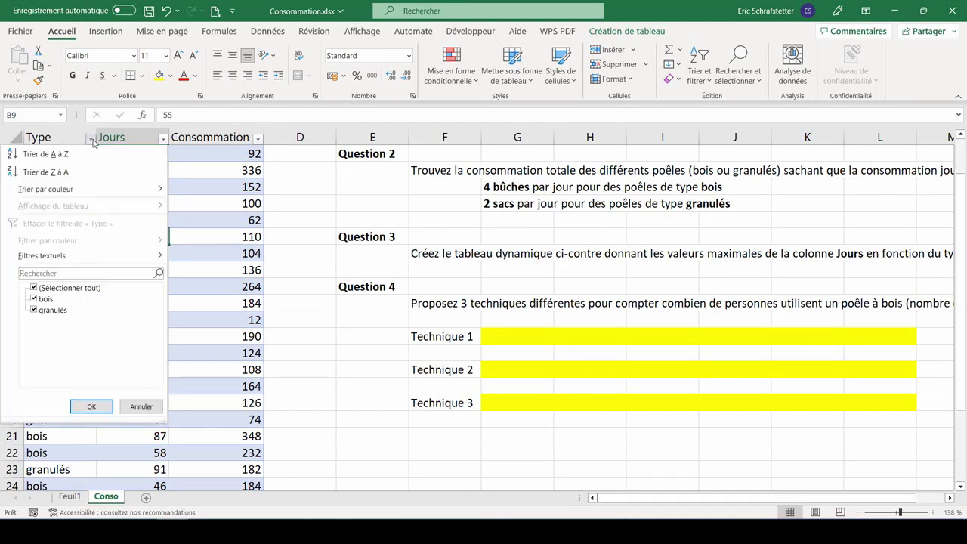
left_click(34, 309)
left_click(93, 408)
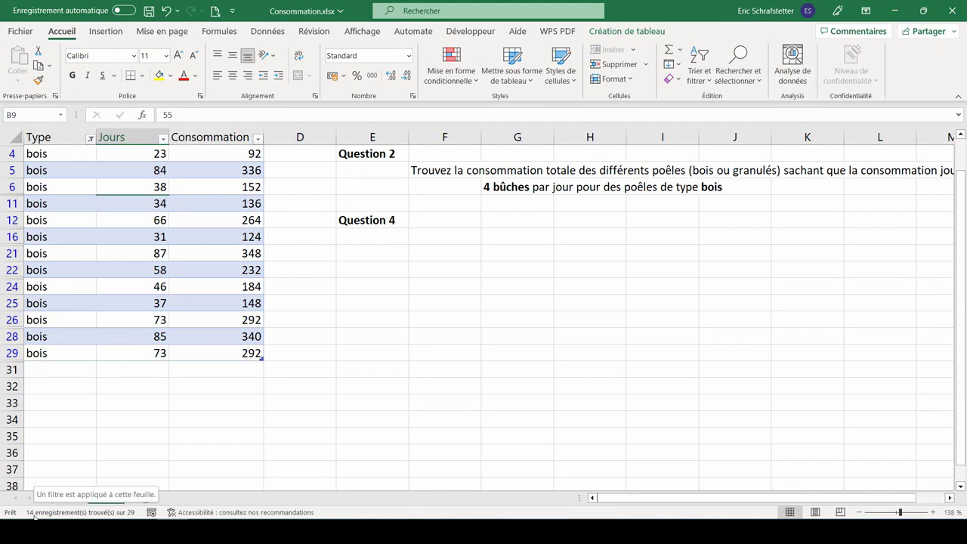
left_click(267, 31)
left_click(601, 61)
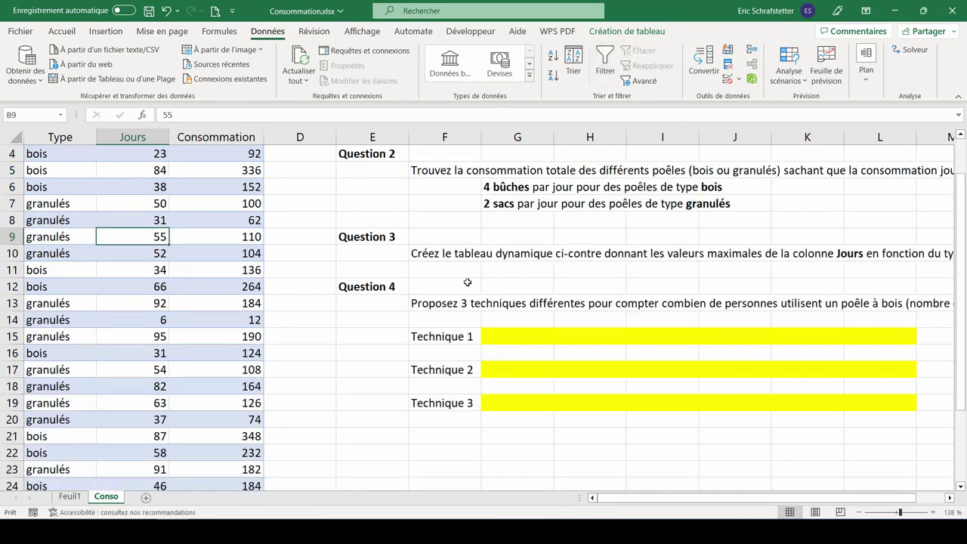
Enter "En utilisant un filtre, on trouve 14" in G15 as the Technique 1 answer.
left_click(533, 335)
type("En")
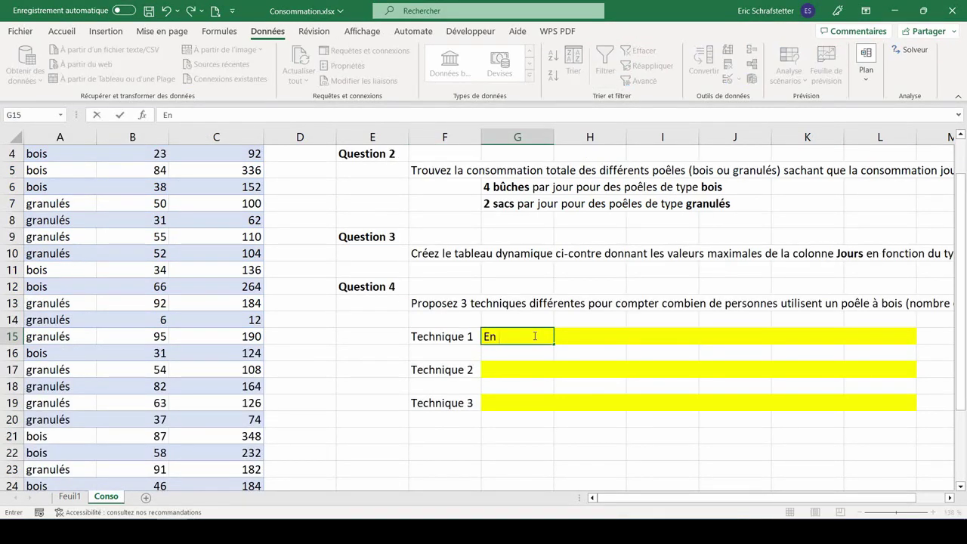
type(" utilisant un filtre, on tr")
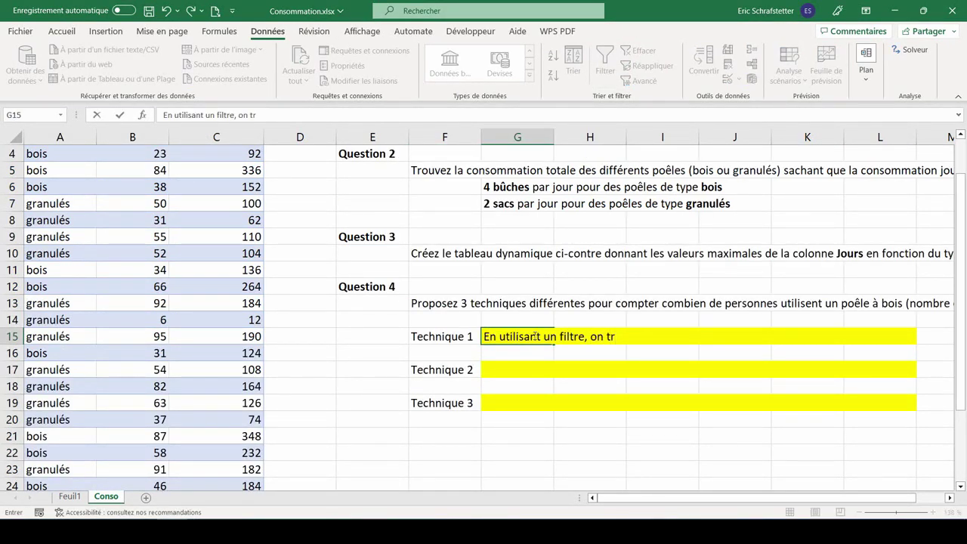
type("ouve 14")
key("Return")
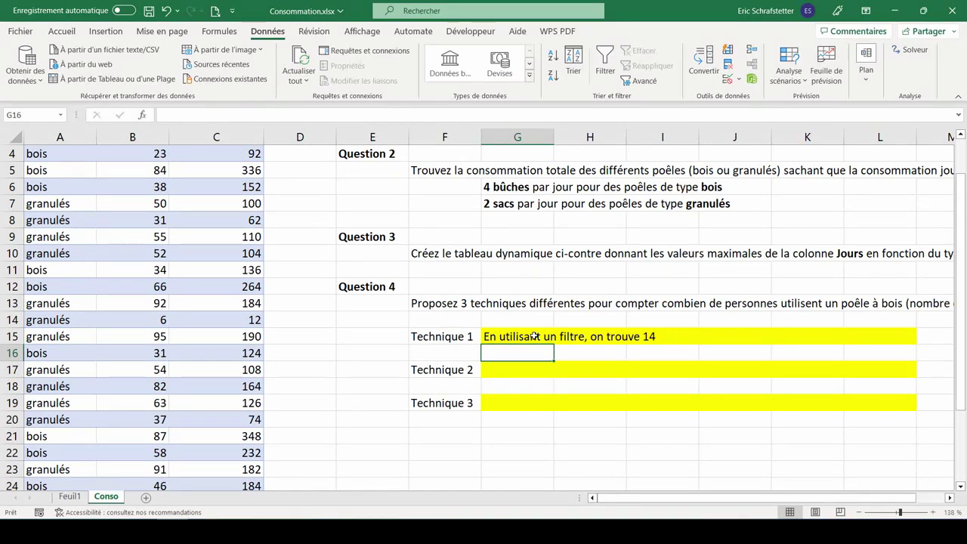
left_click(524, 370)
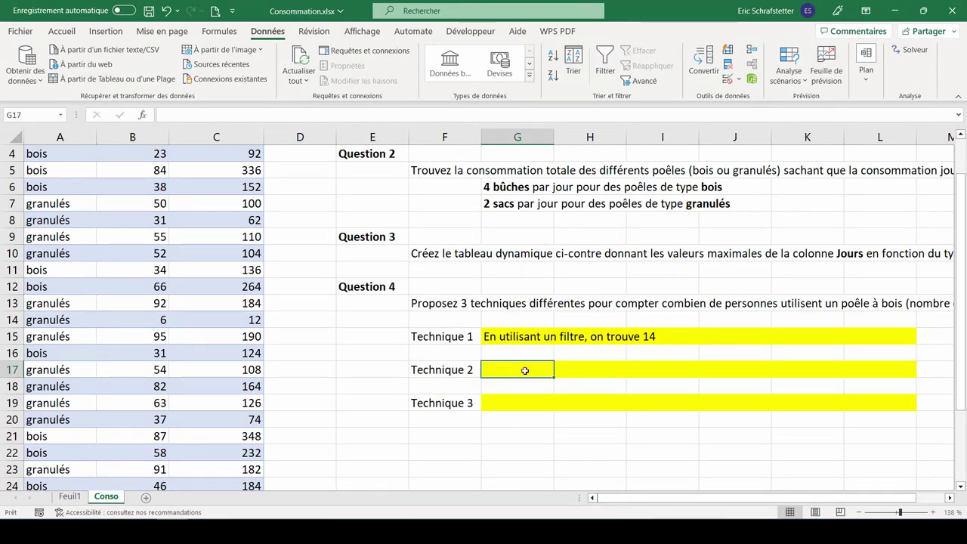
Enter =NB.SI(data[Type];"bois") in G17, returning 14.
left_click(60, 220)
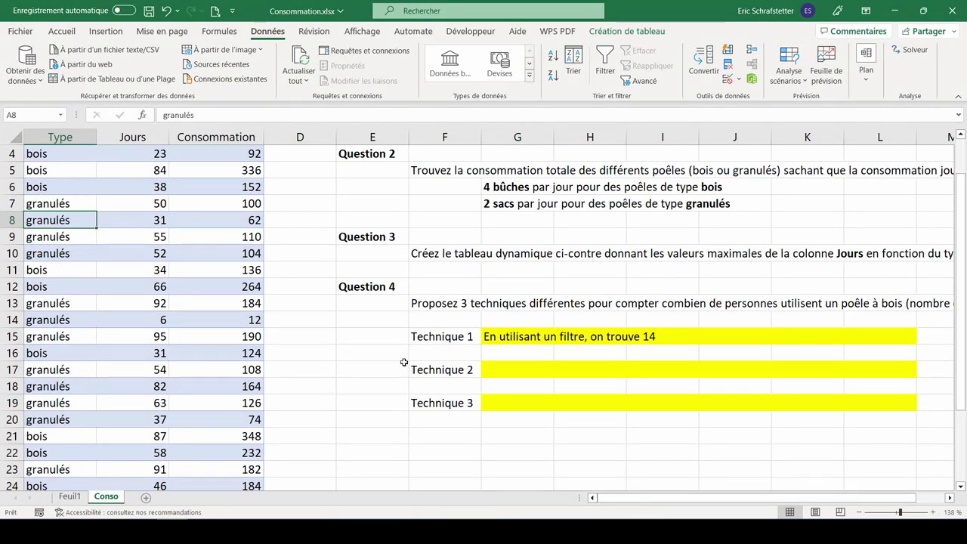
left_click(513, 370)
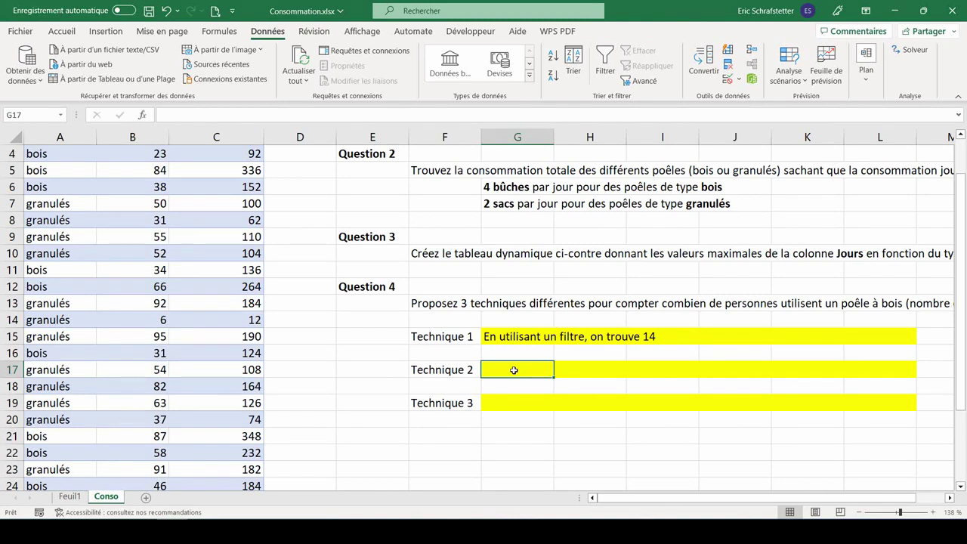
type("=nb.")
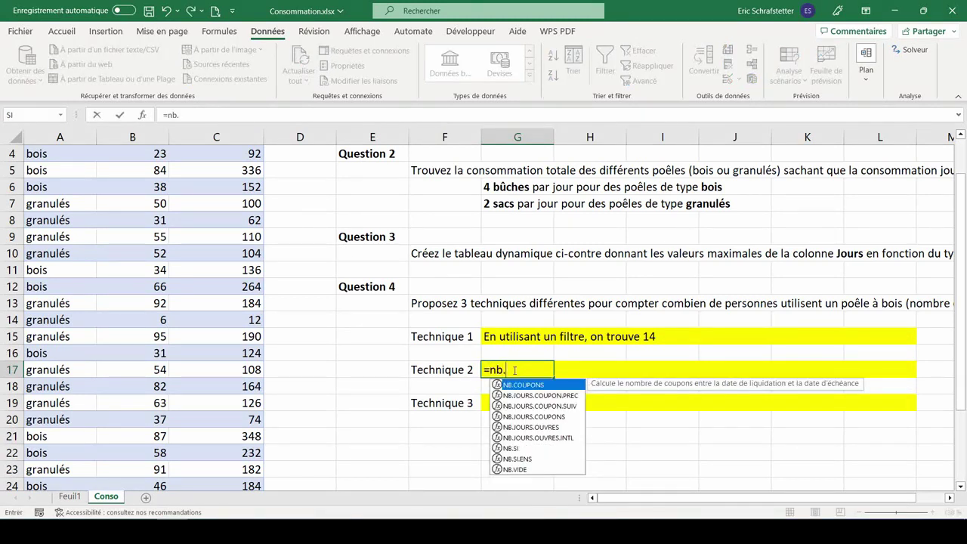
type("si(")
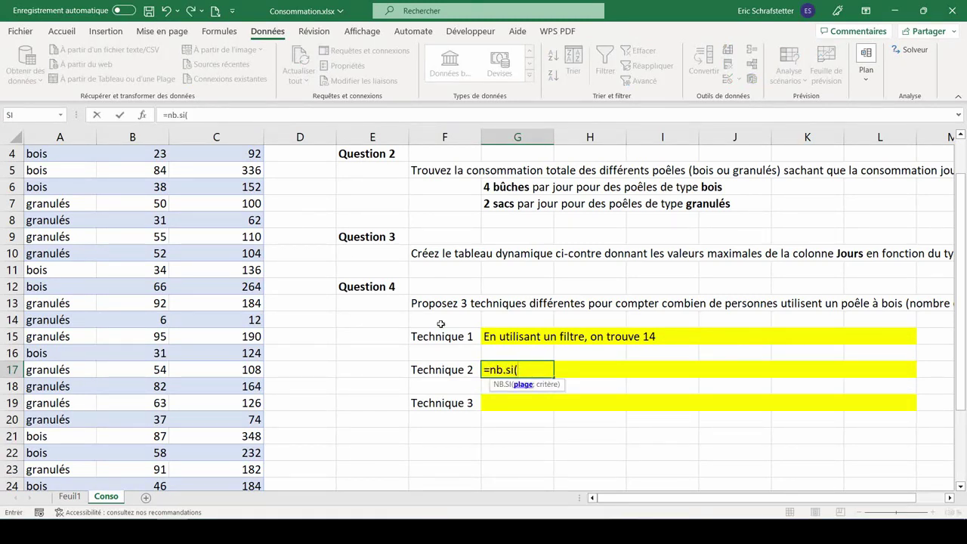
scroll(90, 174, "up", 1)
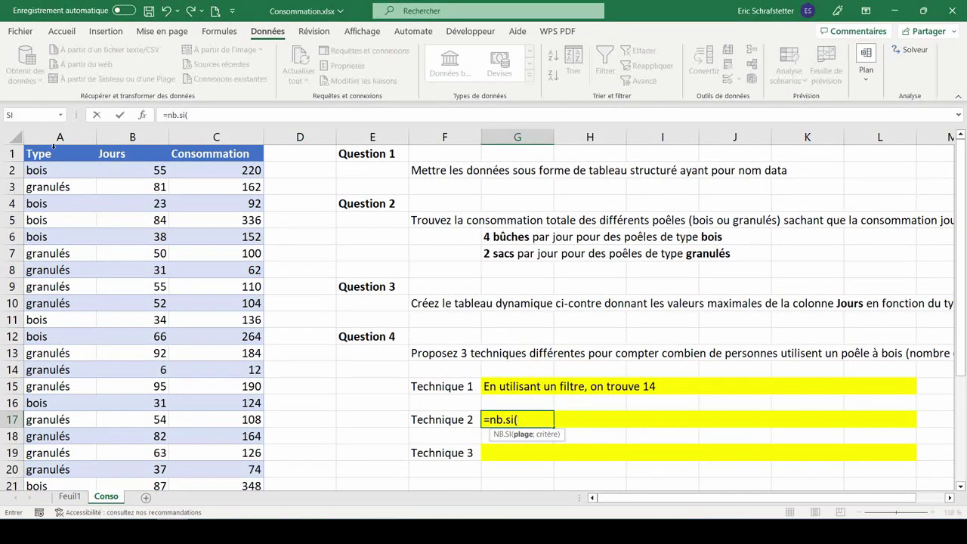
left_click(54, 149)
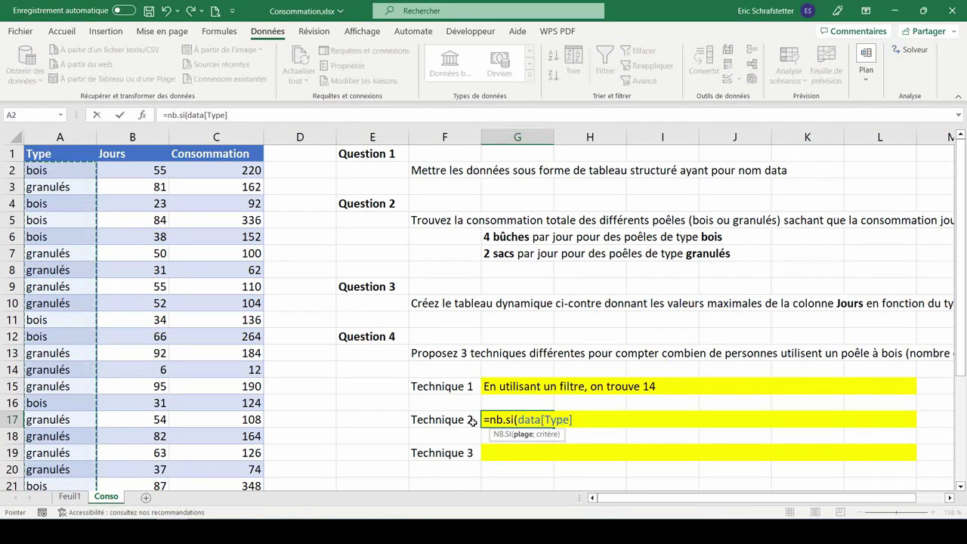
left_click(60, 136)
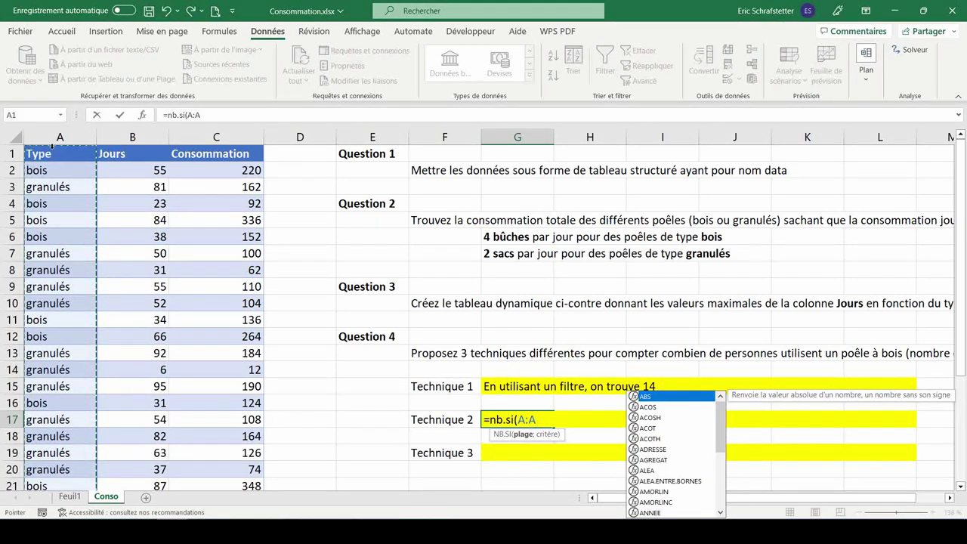
left_click(51, 147)
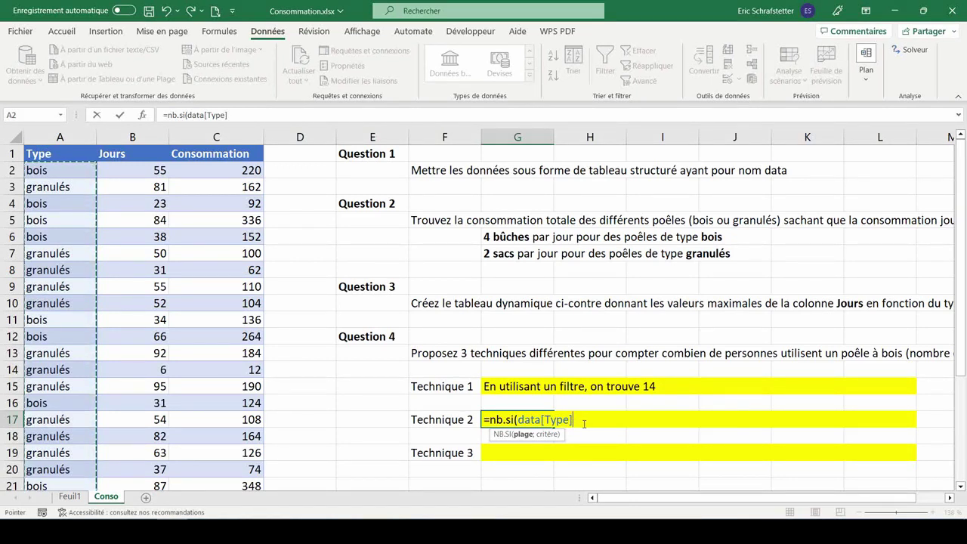
type(";")
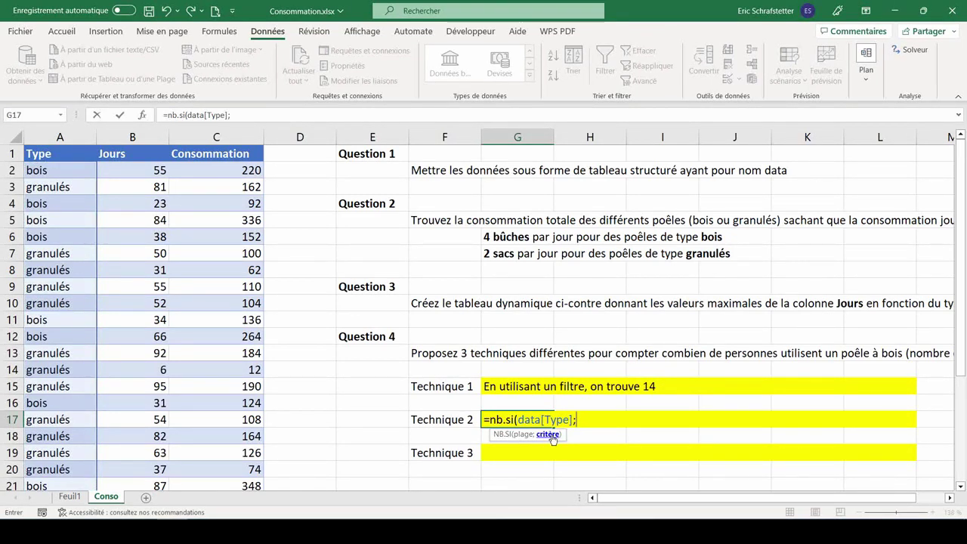
type("\"b")
type("ois\")")
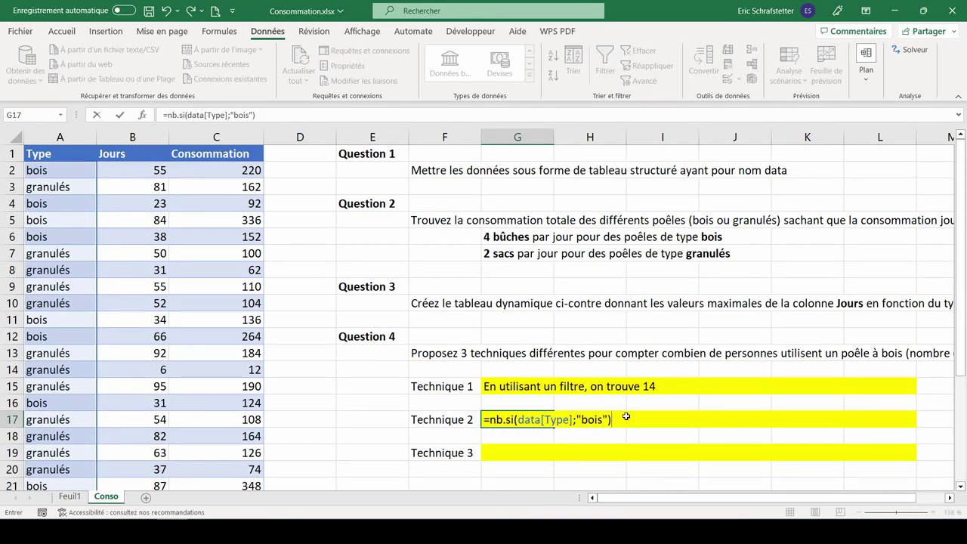
key("Return")
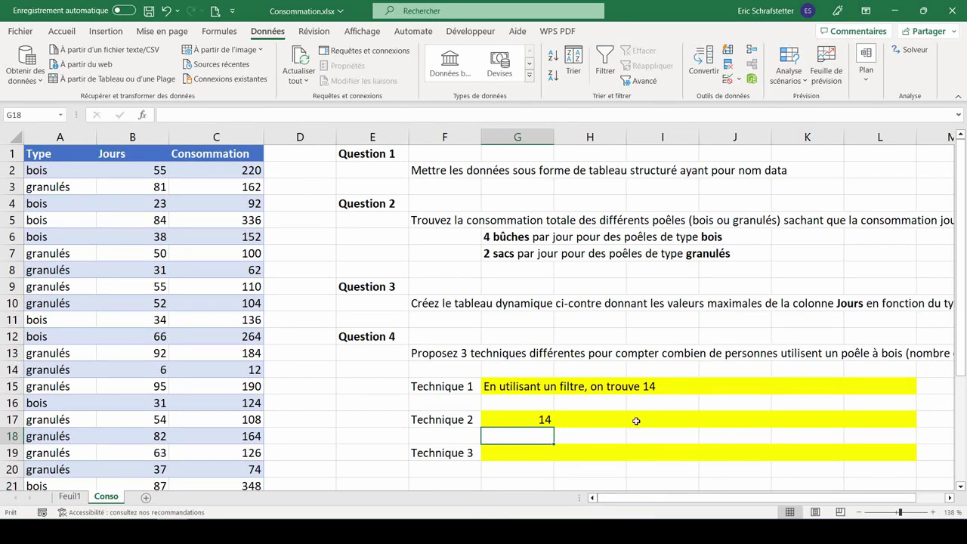
Paste the NB.SI formula text into I17 beside the result.
left_click(631, 420)
key("ctrl+v")
left_click(512, 453)
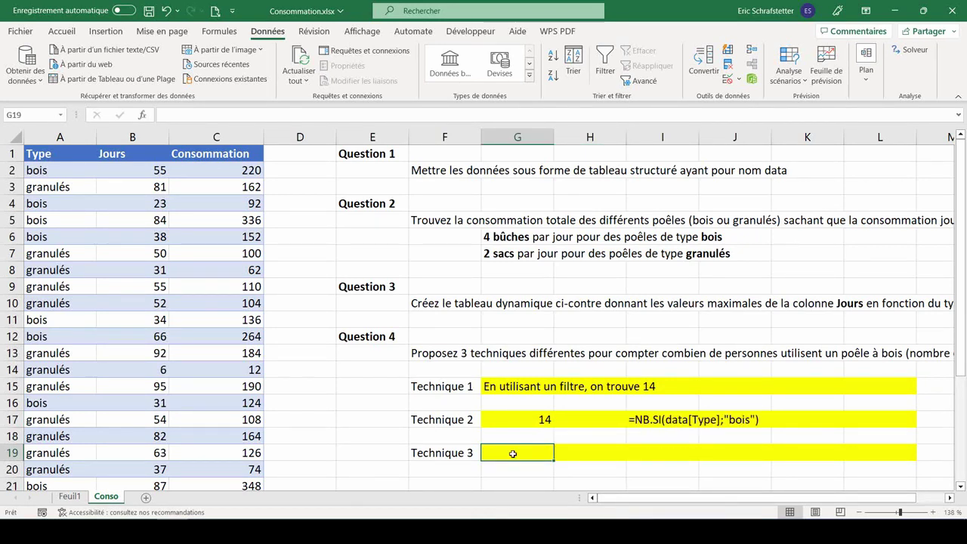
Label Technique 3 as TCD and insert a pivot table from data at G22 on Conso.
type("TCD")
left_click(60, 236)
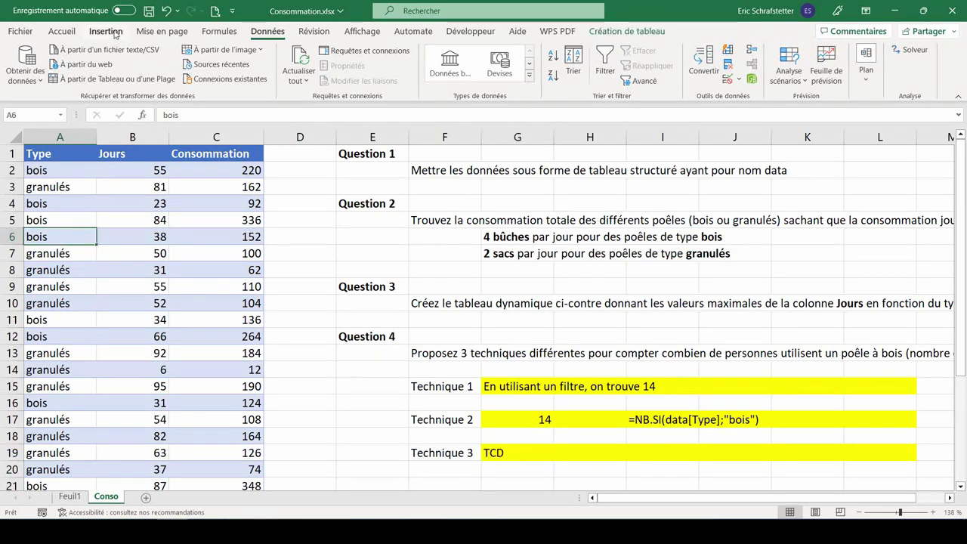
left_click(106, 31)
left_click(27, 59)
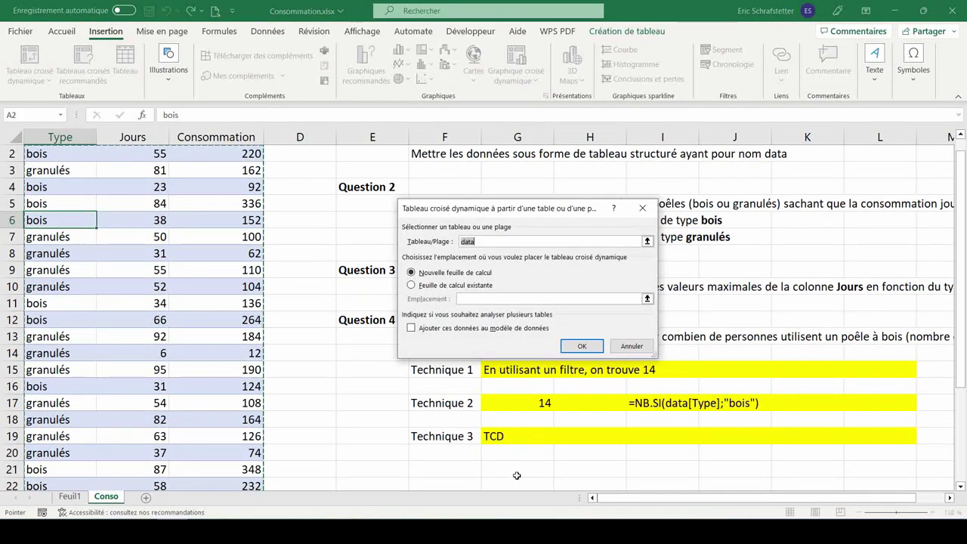
left_click(413, 286)
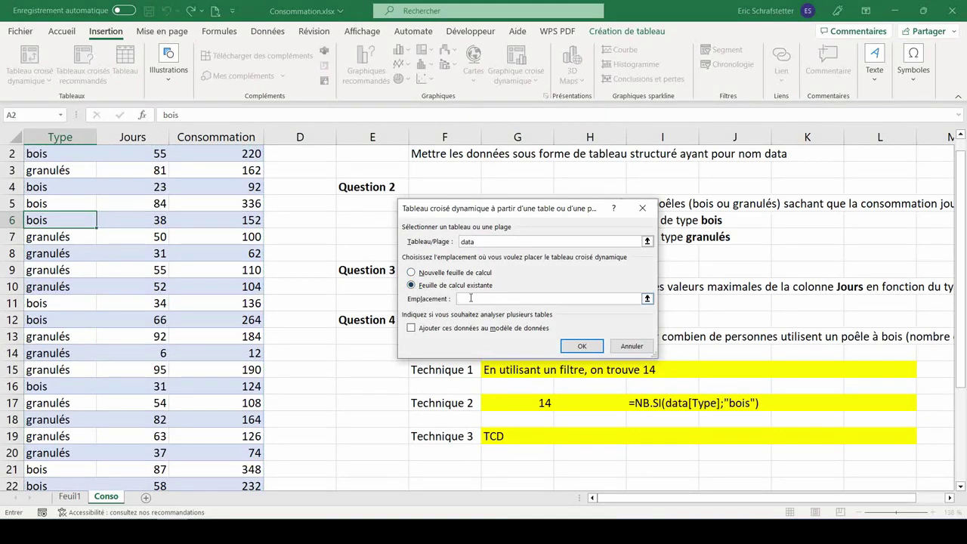
scroll(472, 373, "down", 1)
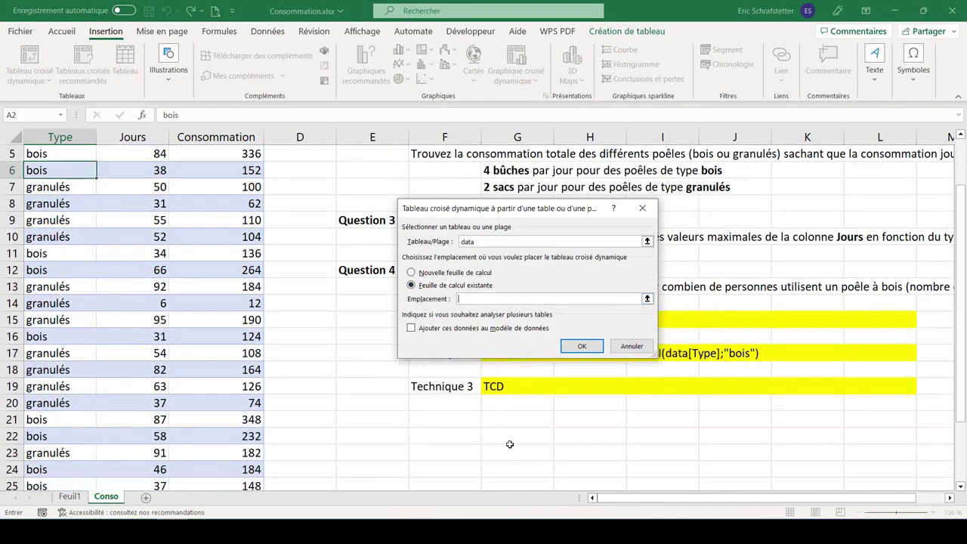
left_click(510, 438)
left_click(598, 345)
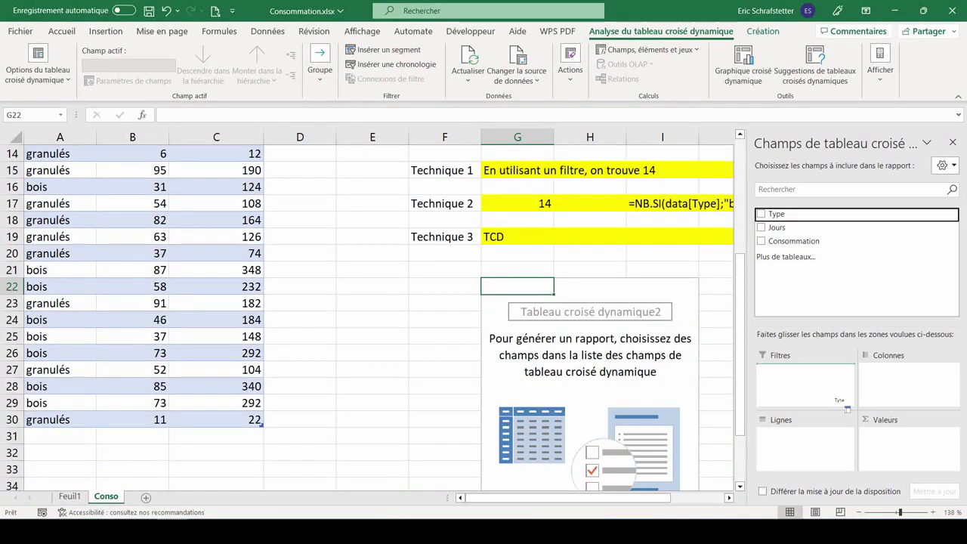
Put Type in the pivot's rows and values to count 14 bois and 15 granulés, 29 total.
left_click_drag(777, 213, 797, 432)
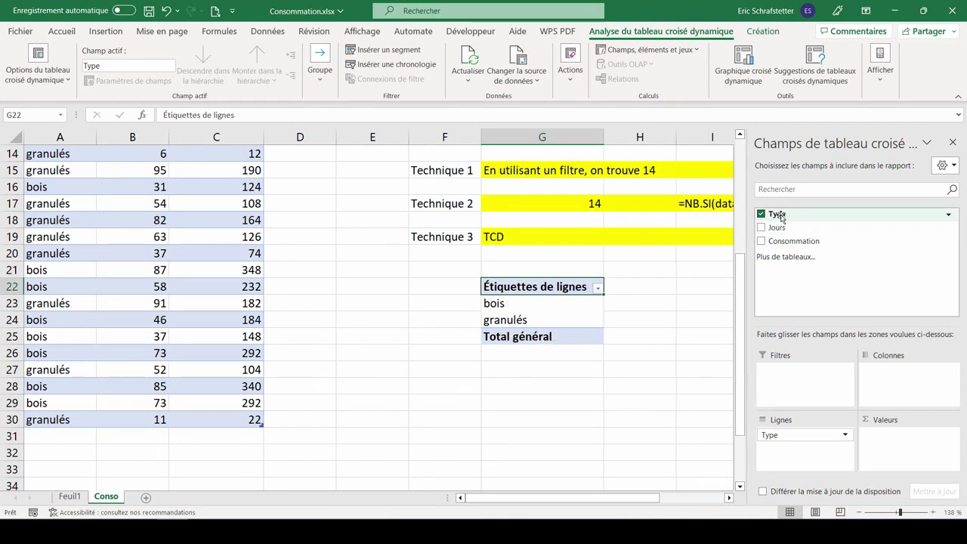
left_click_drag(778, 214, 896, 440)
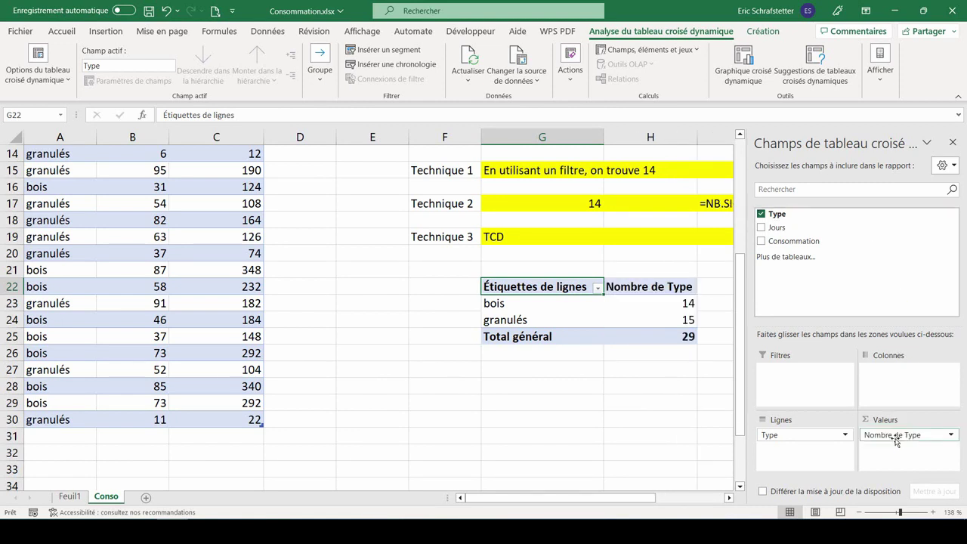
mouse_move(678, 303)
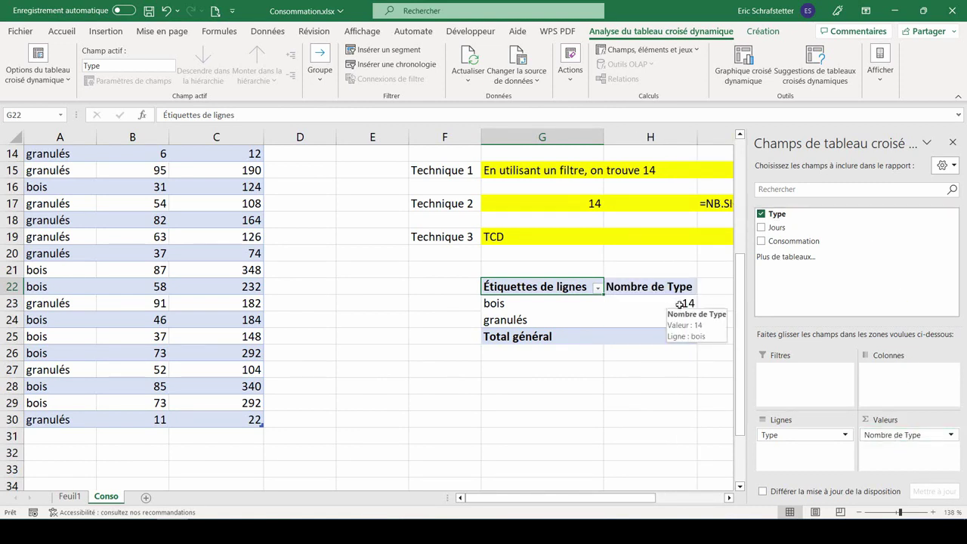